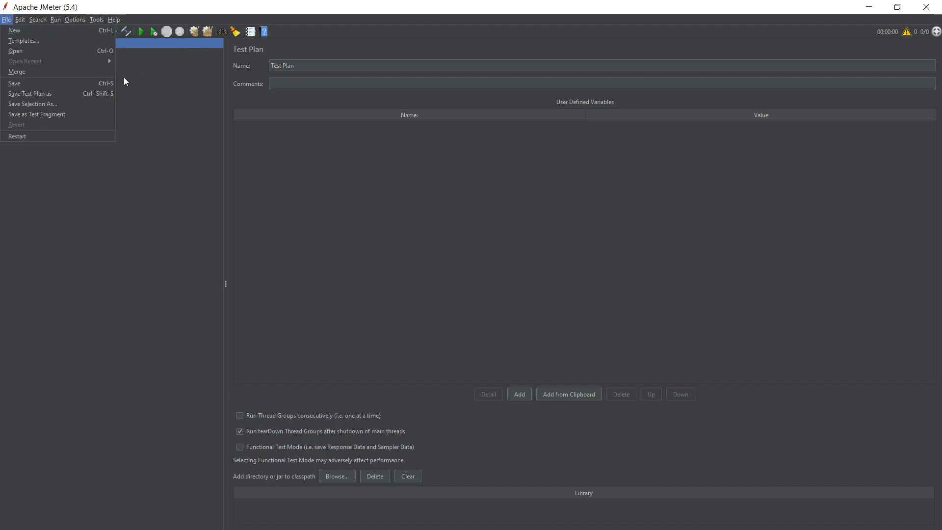
# Rename the test plan to 'Plan De Prueba - ' followed by the author's name.
pyautogui.click(79, 45)
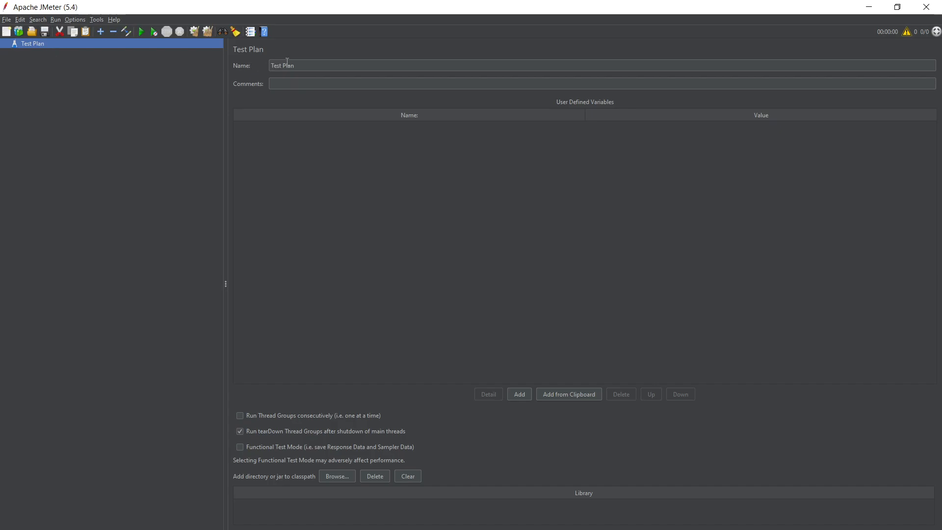
pyautogui.click(317, 68)
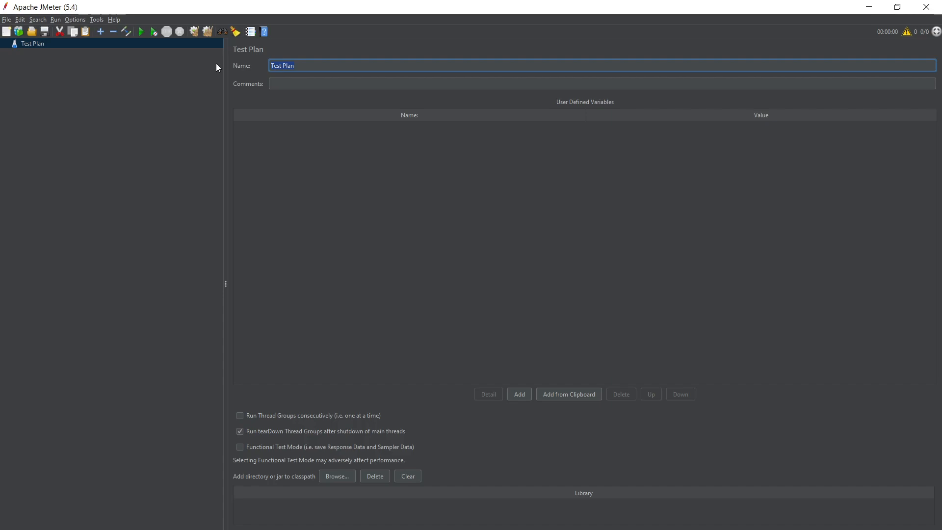
pyautogui.write('Plan De Prueba / ')
pyautogui.write('Luis Auz')
pyautogui.press('BackSpace')
pyautogui.press('BackSpace')
pyautogui.write('-')
pyautogui.click(372, 68)
pyautogui.click(95, 93)
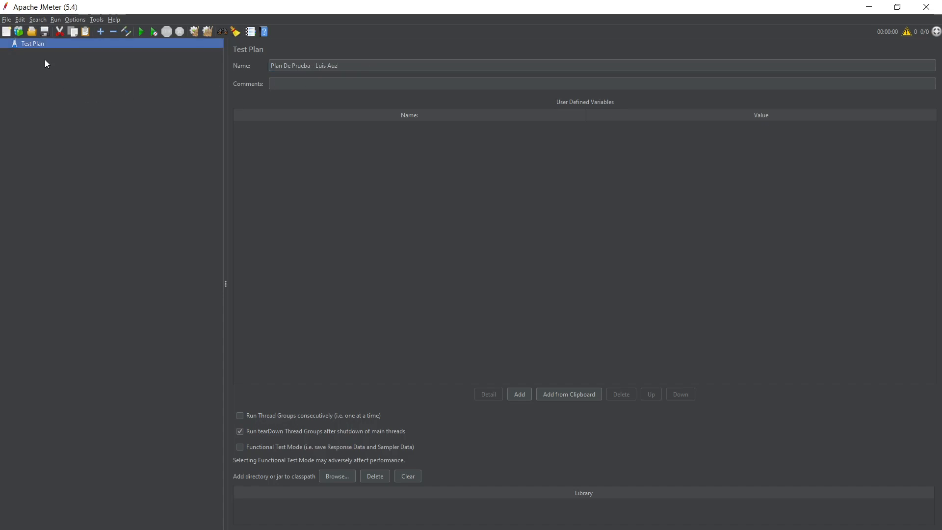
pyautogui.click(45, 45)
# Add a thread group named 'GRUPO DE USUARIOS - IESS' under the test plan.
pyautogui.hotkey('ctrl', '0')
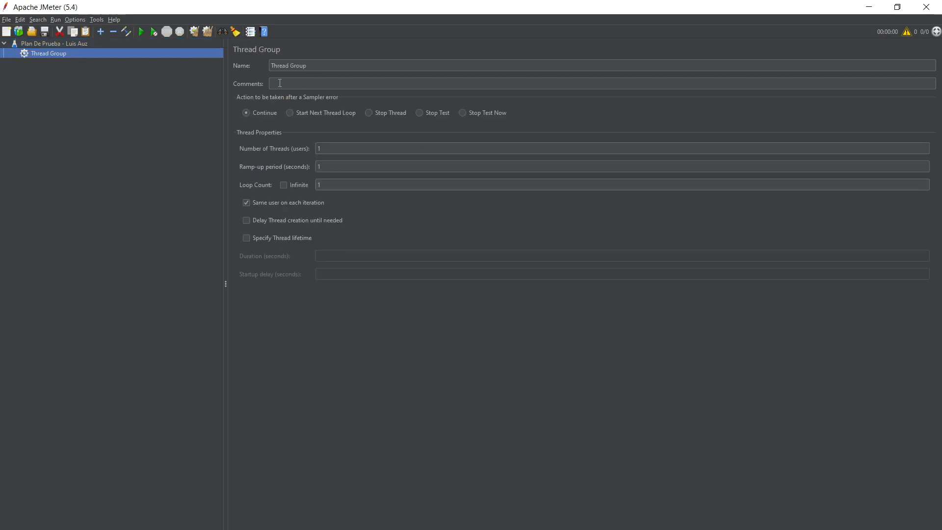
pyautogui.moveTo(312, 64); pyautogui.dragTo(235, 63)
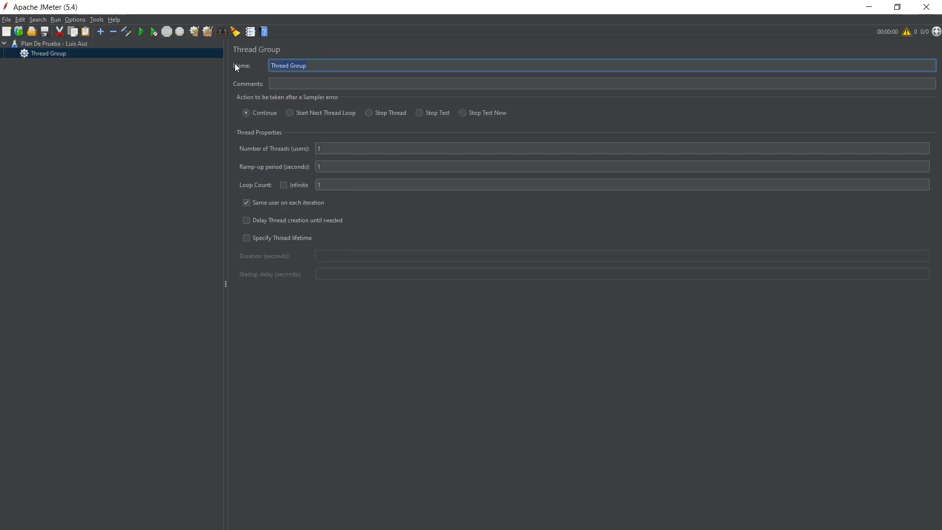
pyautogui.write('GRUPO DE ')
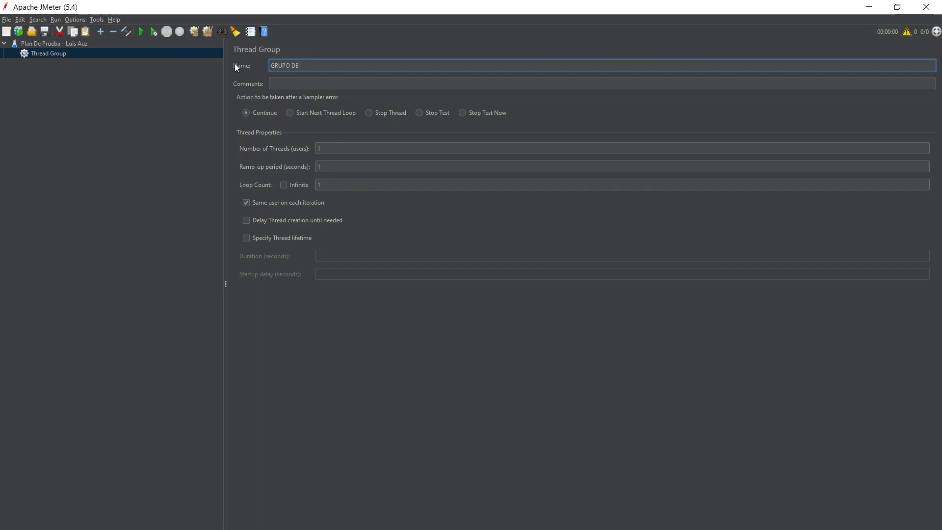
pyautogui.write('USUARIOS')
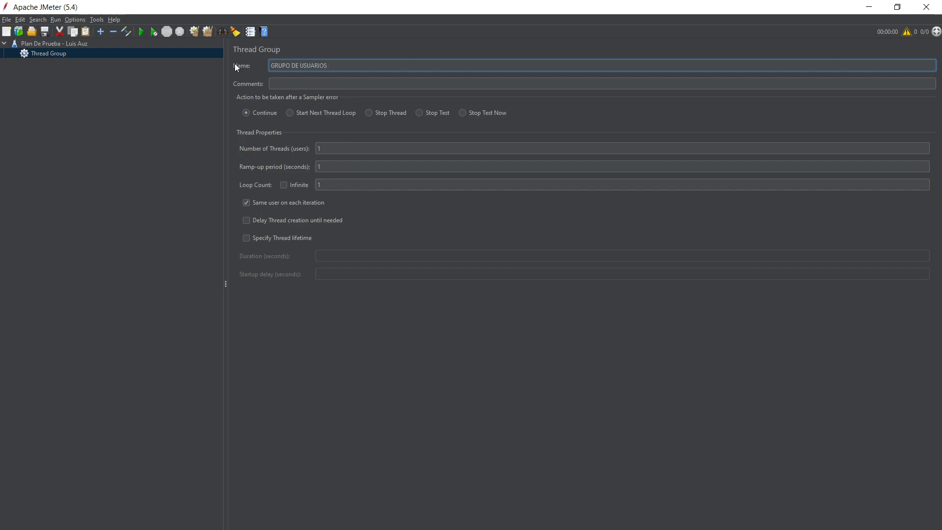
pyautogui.write(' - IESS')
# Set the thread group's number of threads to 1, leaving loop count at 1.
pyautogui.click(330, 150)
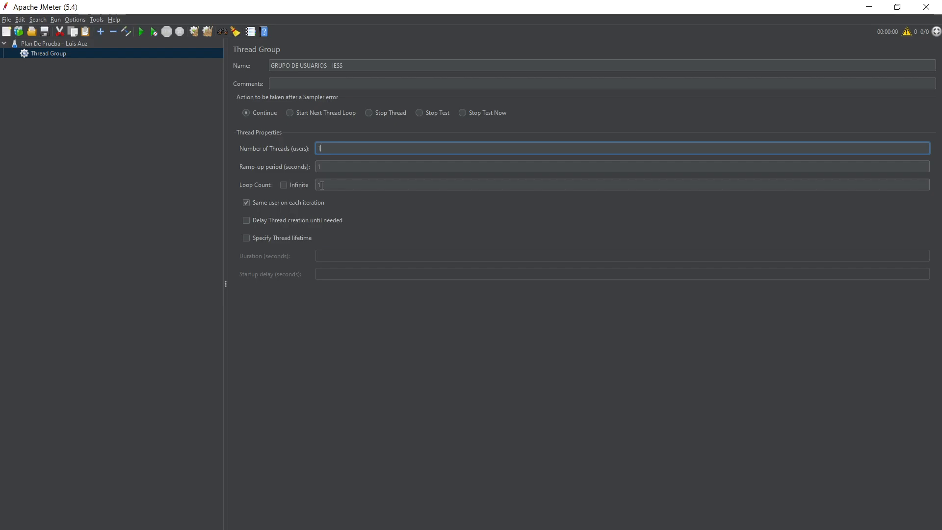
pyautogui.press('BackSpace')
pyautogui.write('1')
pyautogui.click(327, 184)
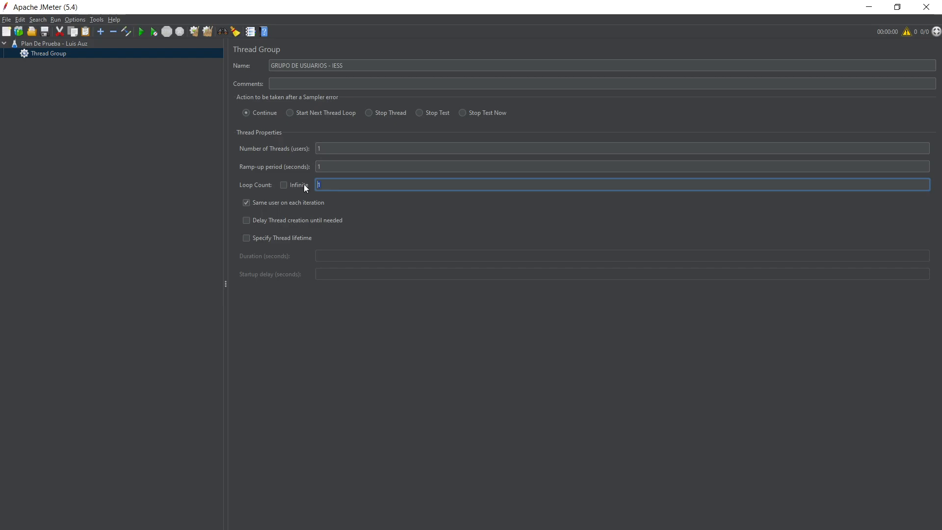
pyautogui.click(187, 121)
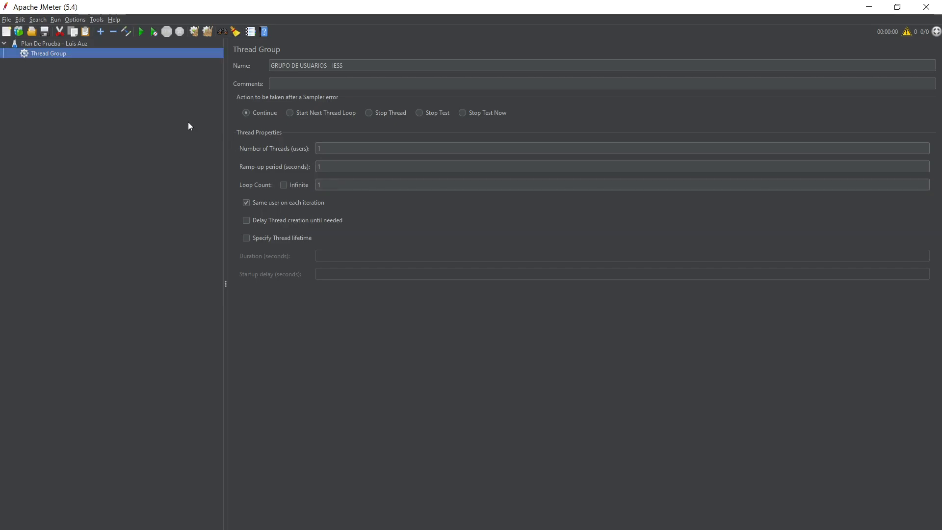
pyautogui.click(47, 41)
pyautogui.click(51, 54)
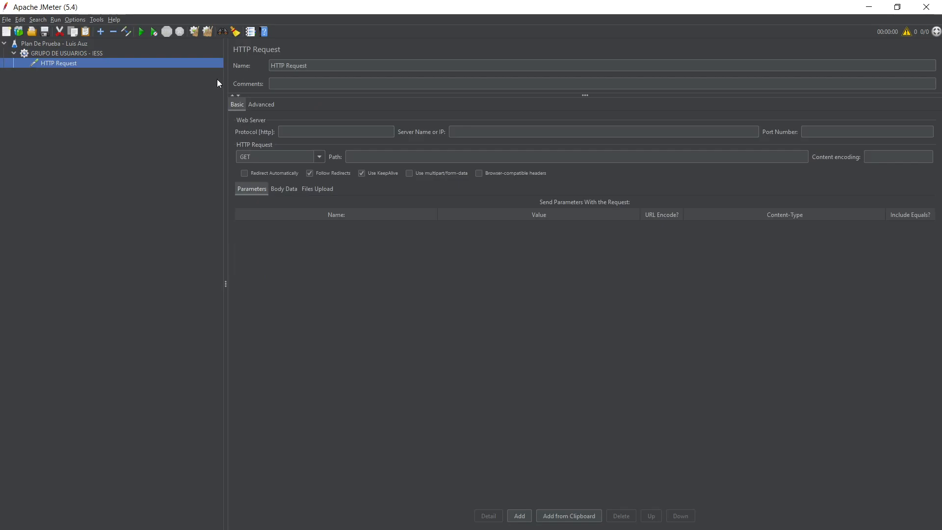
pyautogui.click(472, 131)
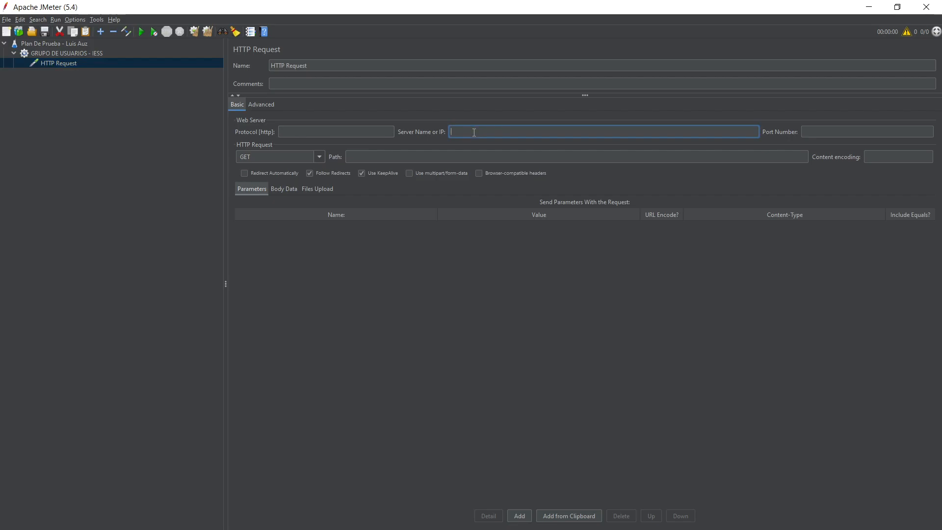
pyautogui.write('iess.gob.ec')
pyautogui.click(865, 131)
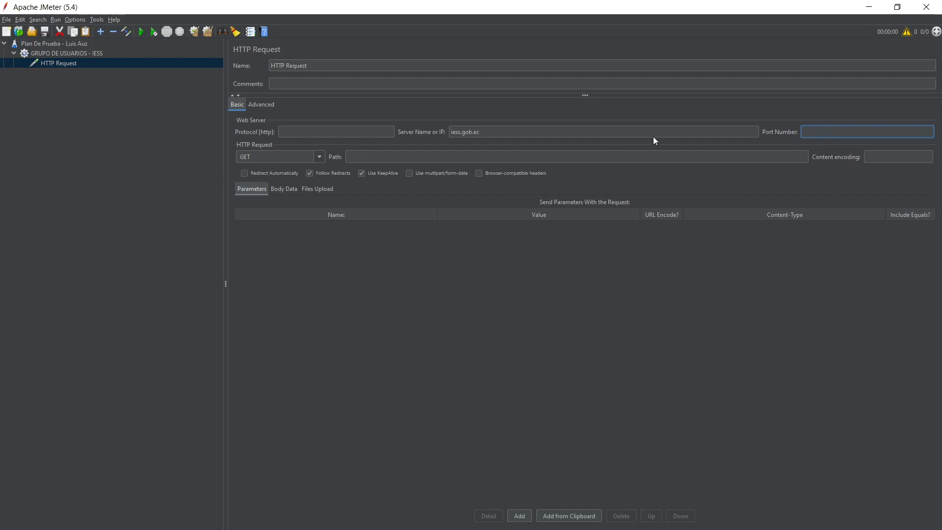
# Make the request a POST to path / and add an empty parameter row.
pyautogui.click(319, 158)
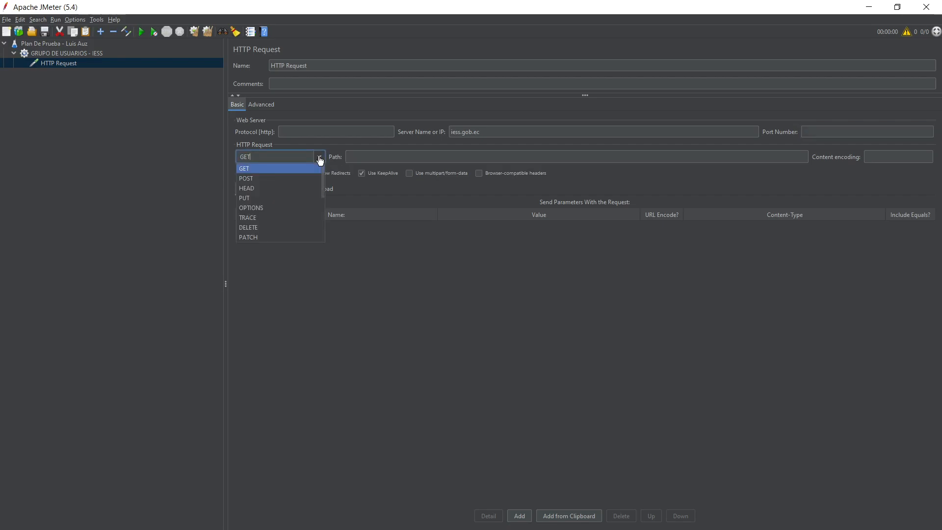
pyautogui.click(319, 158)
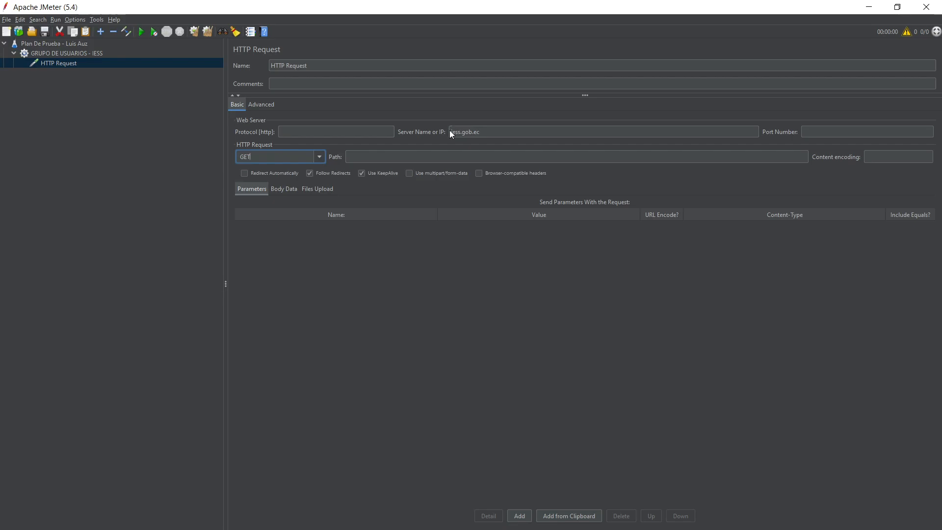
pyautogui.click(389, 154)
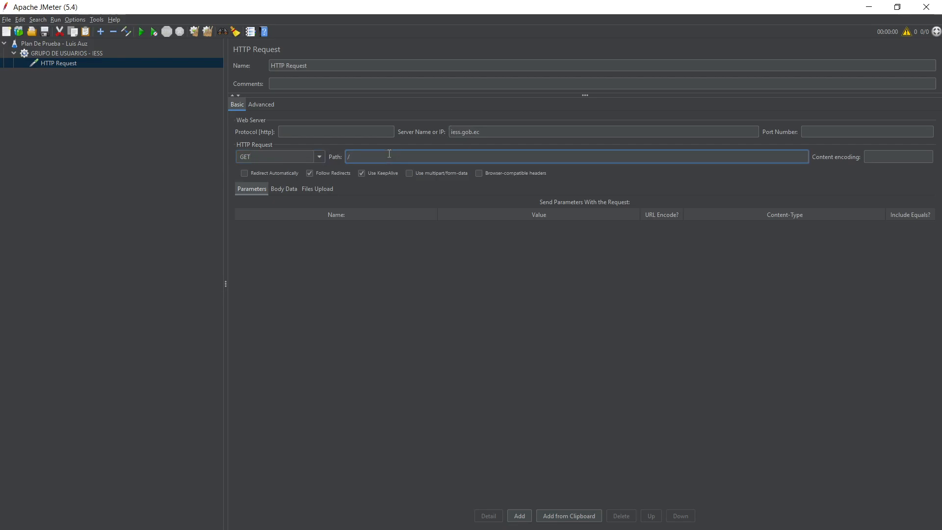
pyautogui.click(398, 141)
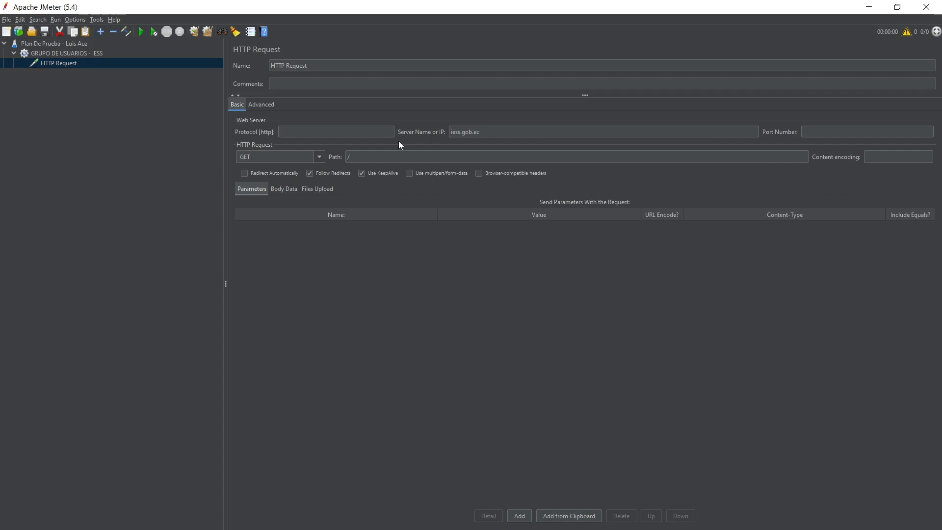
pyautogui.doubleClick(323, 158)
pyautogui.click(318, 161)
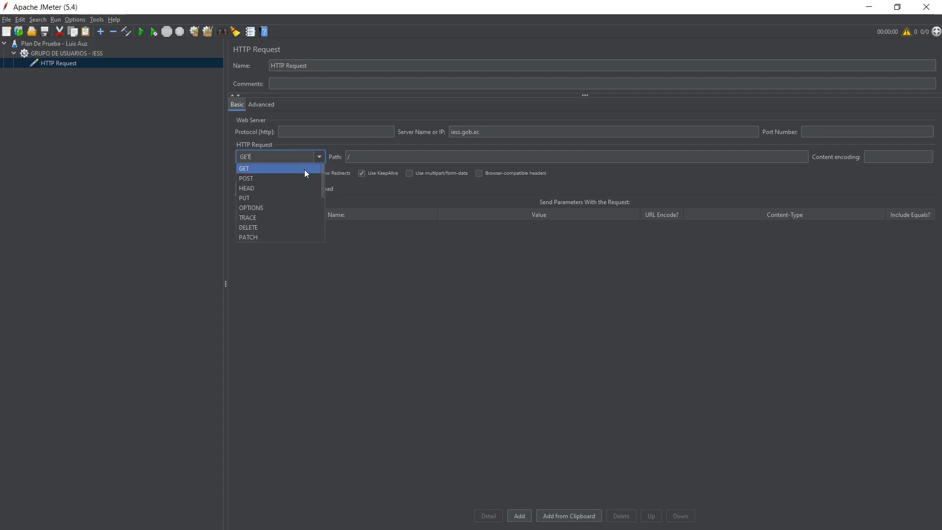
pyautogui.click(302, 177)
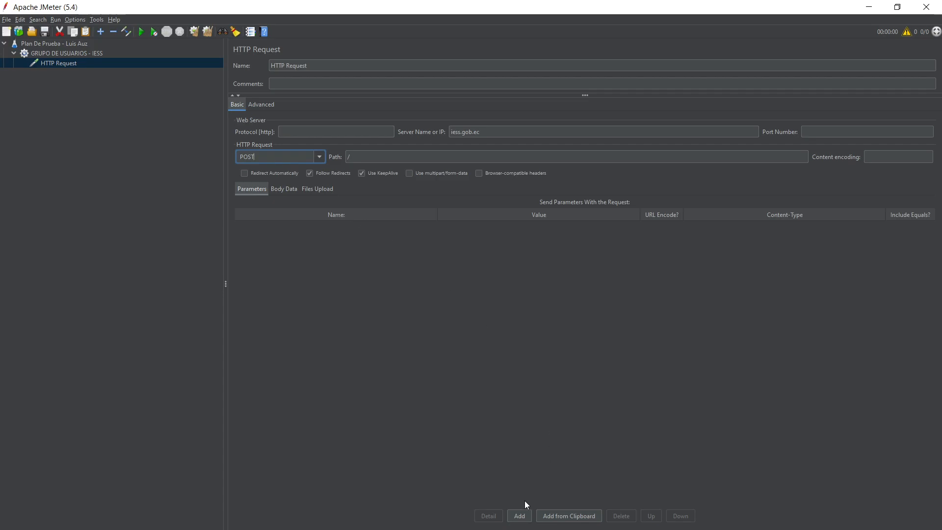
pyautogui.click(519, 516)
# Add a usuario parameter holding the username, plus a second parameter named password.
pyautogui.doubleClick(376, 225)
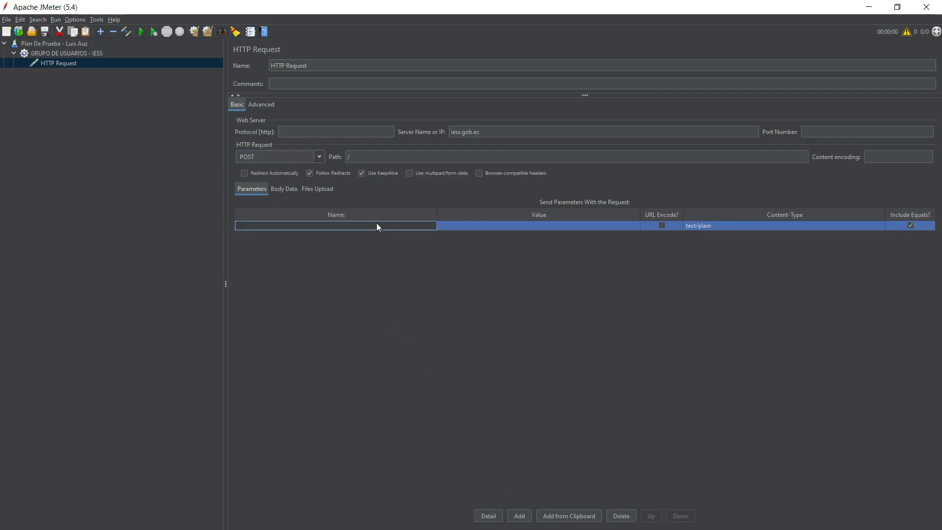
pyautogui.write('usuario')
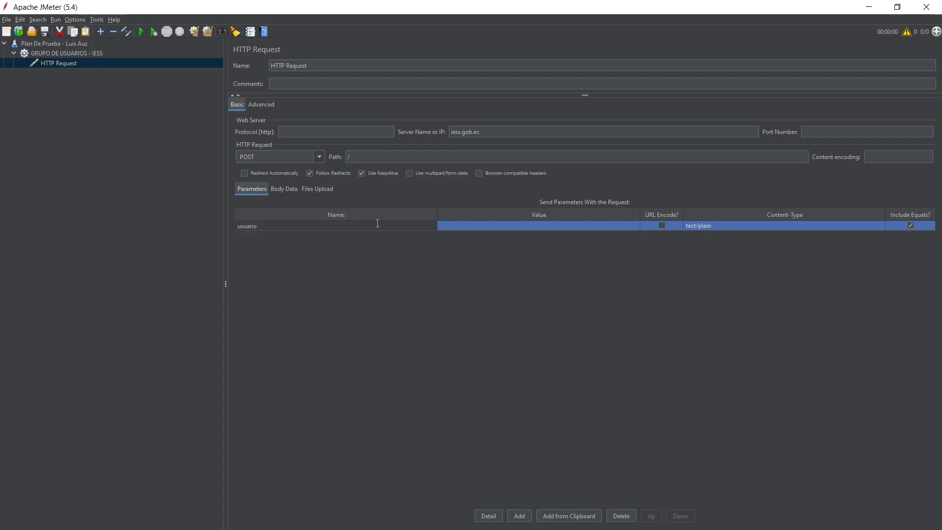
pyautogui.press('Tab')
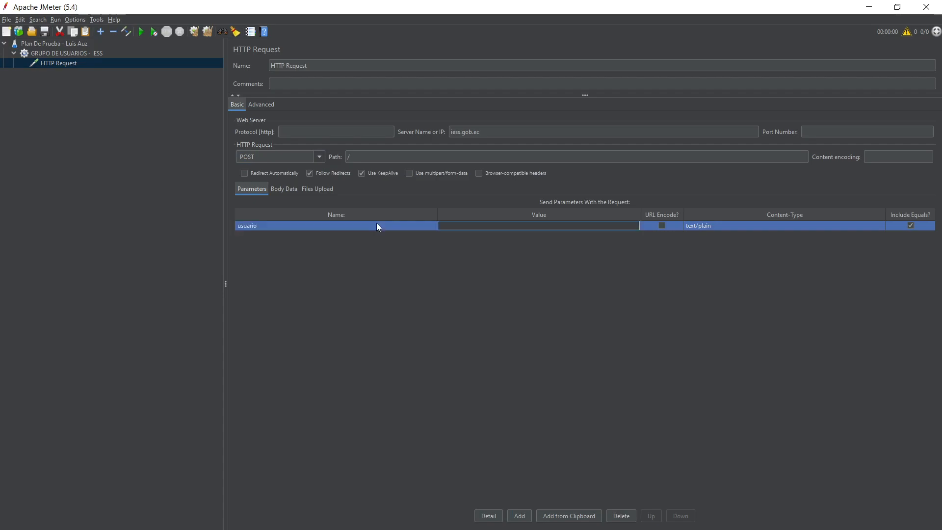
pyautogui.write('luisauz')
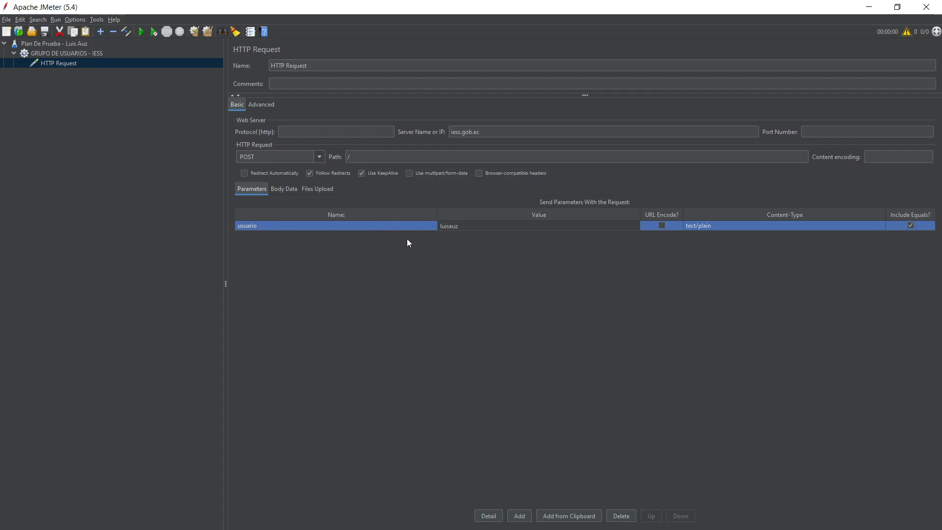
pyautogui.click(519, 516)
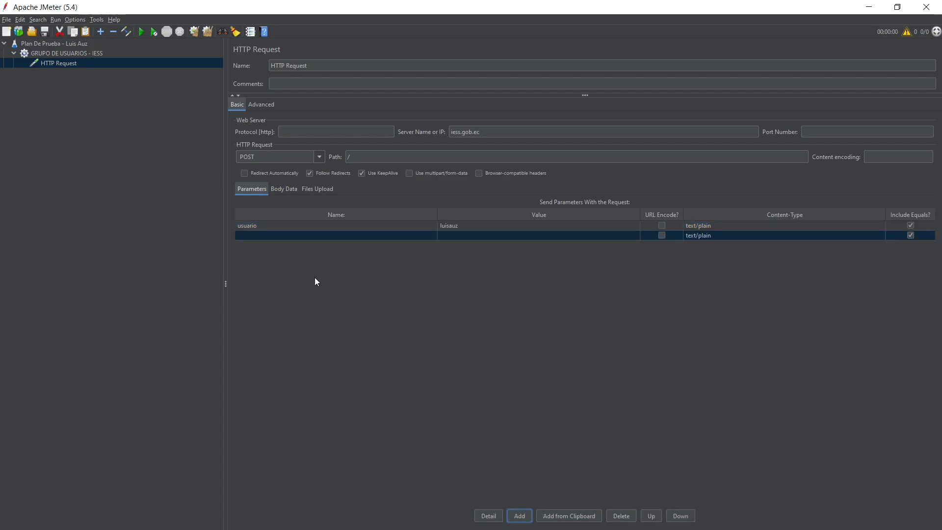
pyautogui.write('password')
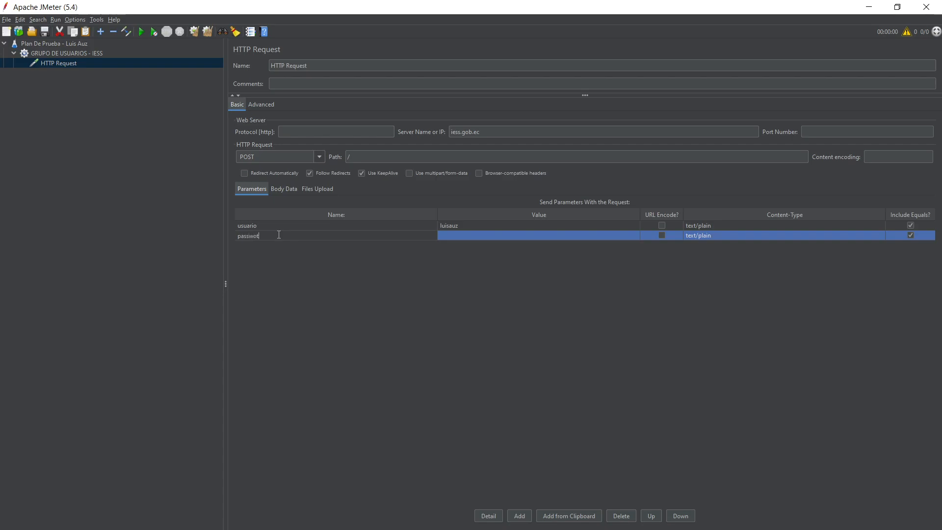
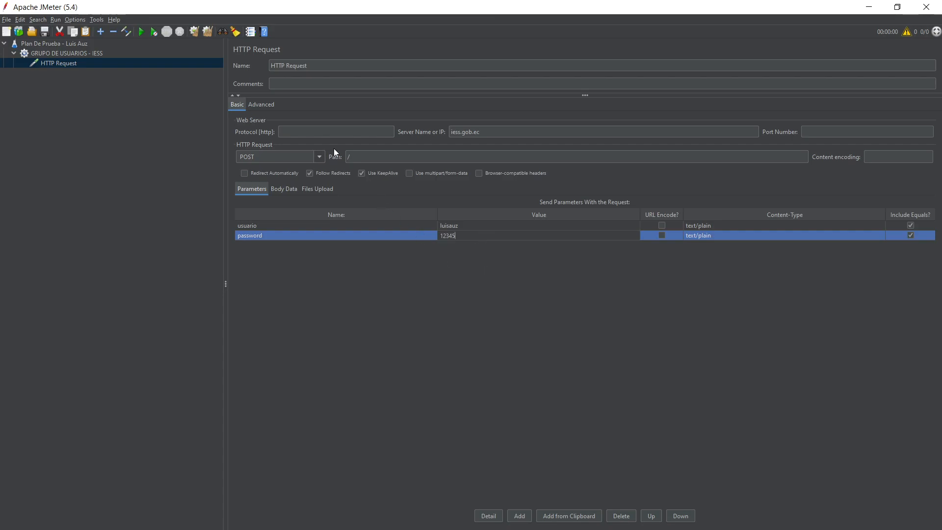
# Delete the usuario and password parameters from the HTTP Request.
pyautogui.click(319, 158)
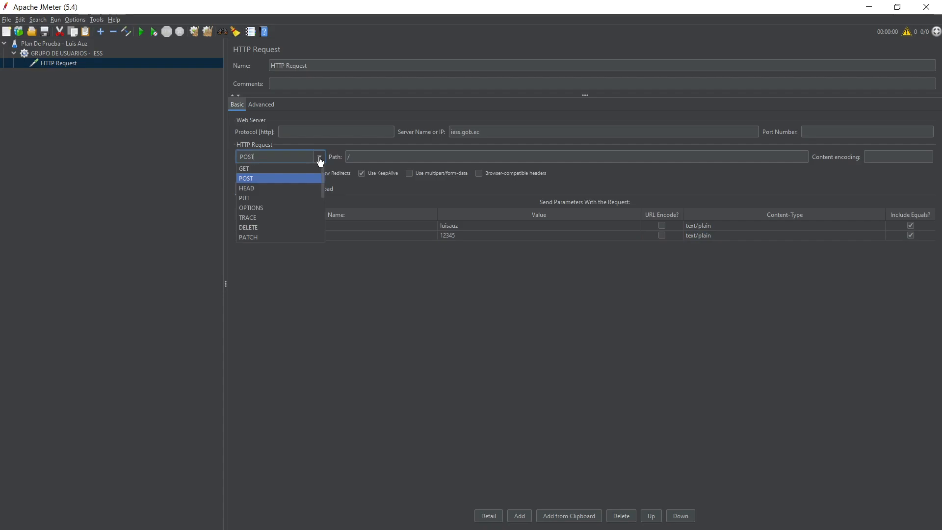
pyautogui.click(320, 158)
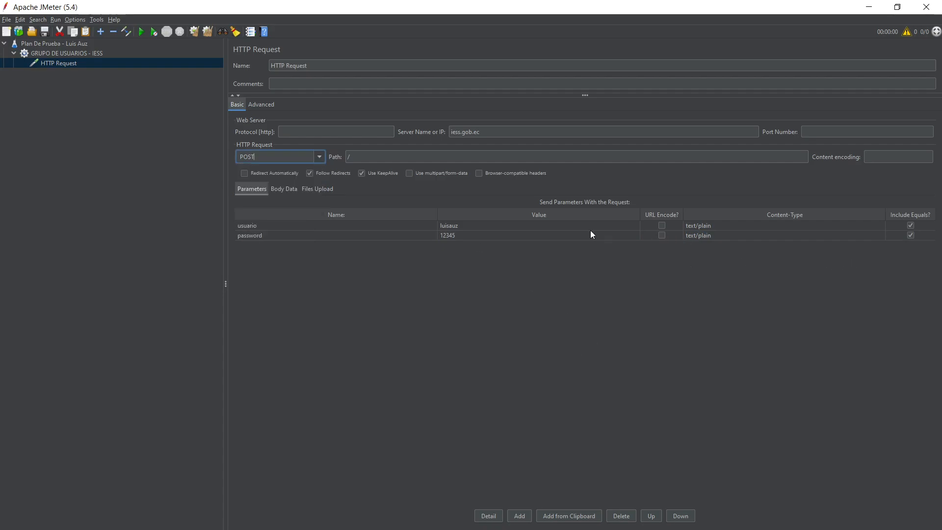
pyautogui.click(358, 225)
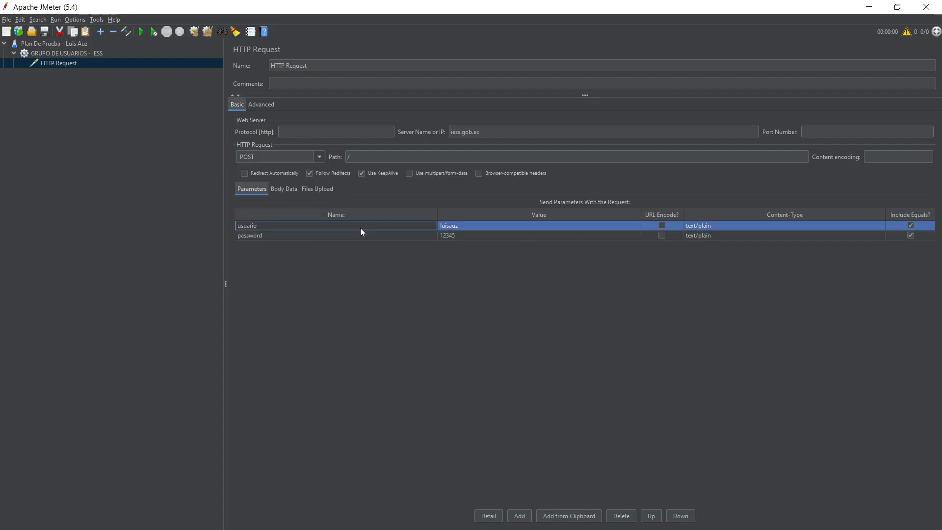
pyautogui.click(621, 515)
pyautogui.click(621, 515)
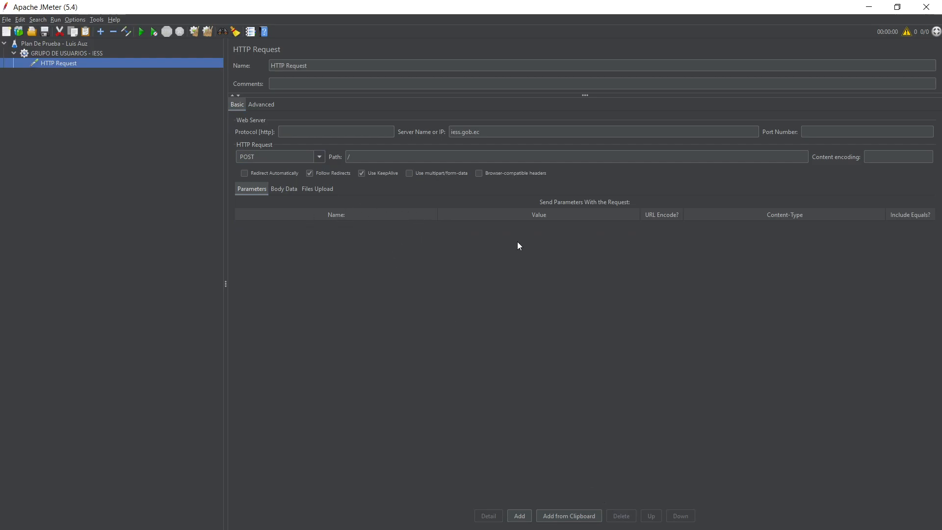
# Switch the HTTP Request's method from POST to GET.
pyautogui.click(319, 157)
pyautogui.click(294, 171)
pyautogui.click(369, 157)
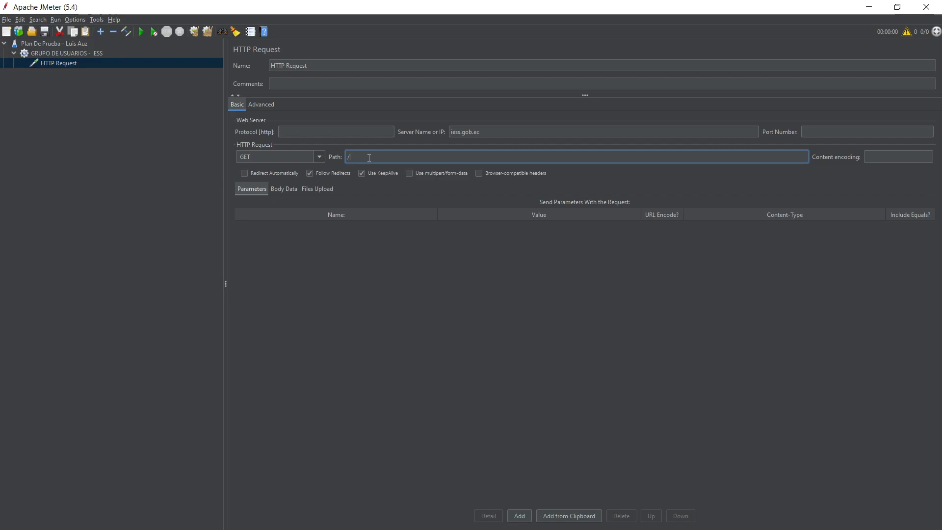
pyautogui.click(108, 64)
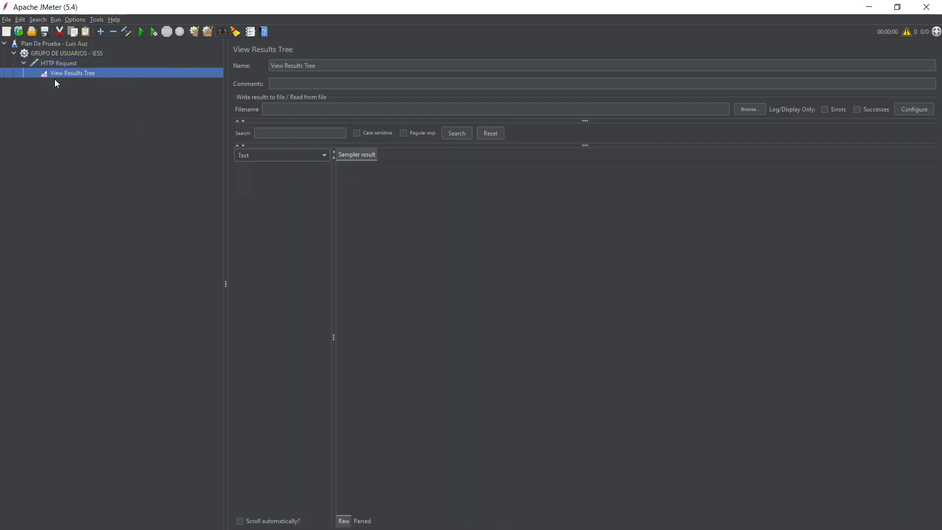
# Return to the HTTP Request settings with View Results Tree and Graph Results listeners attached.
pyautogui.click(55, 63)
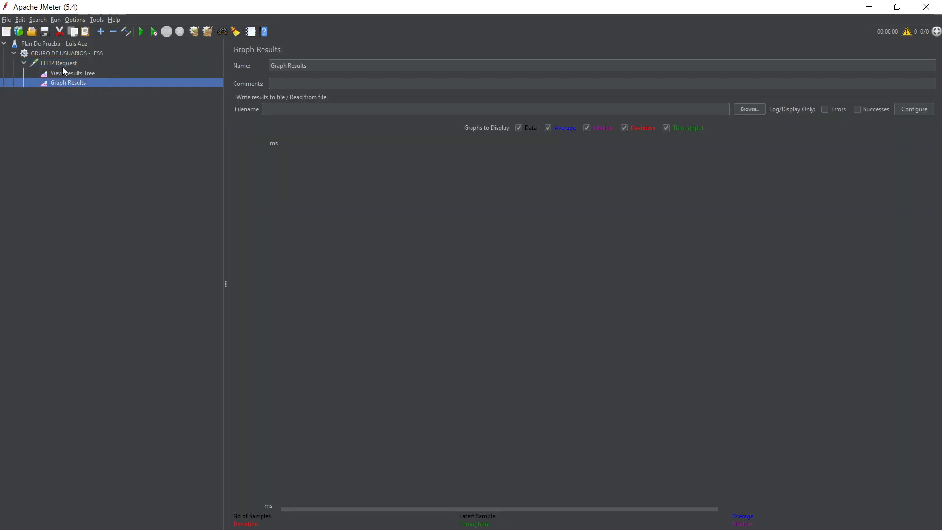
pyautogui.click(63, 64)
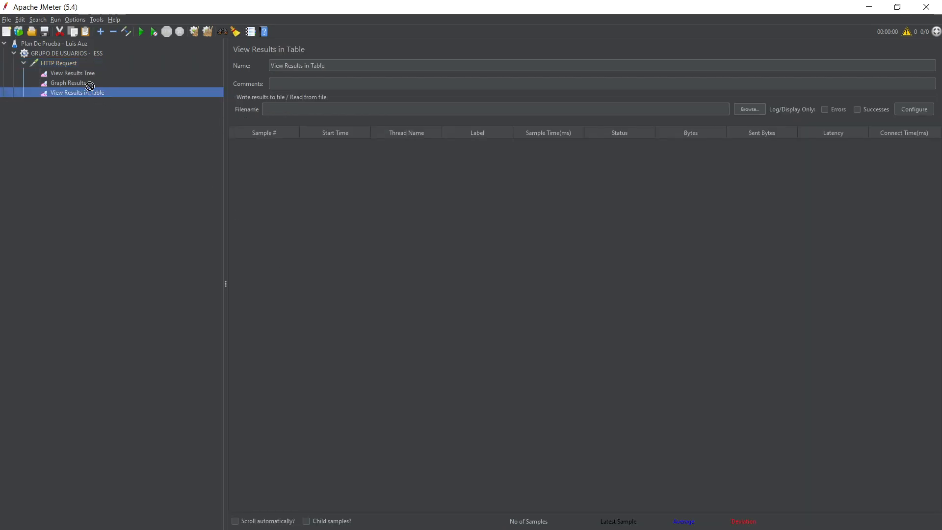
# Move View Results in Table above Graph Results under the HTTP Request.
pyautogui.moveTo(89, 86)
pyautogui.mouseDown()
pyautogui.moveTo(84, 69)
pyautogui.moveTo(85, 78)
pyautogui.mouseUp()
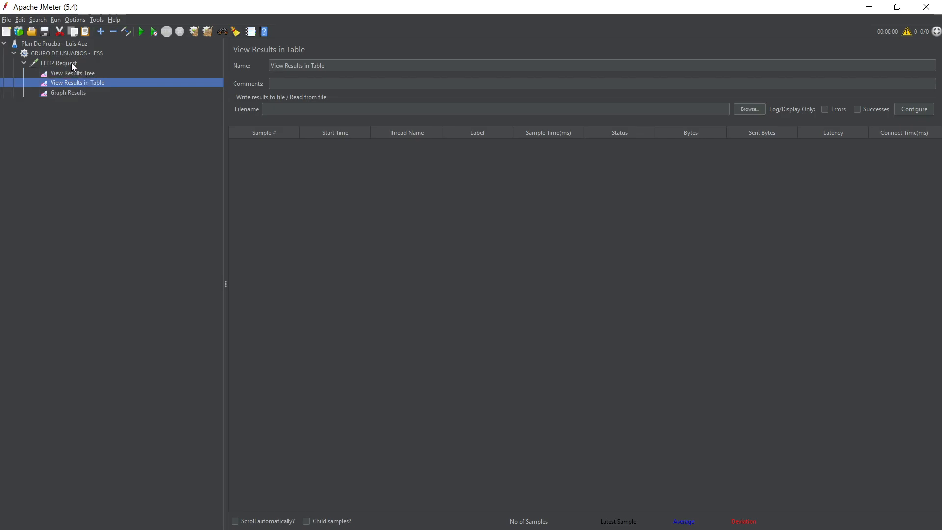
pyautogui.click(72, 63)
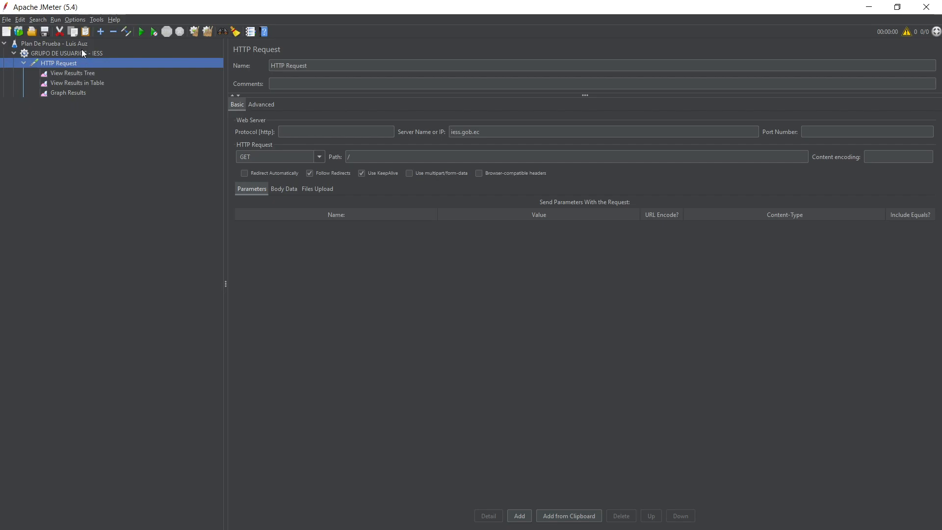
pyautogui.click(82, 53)
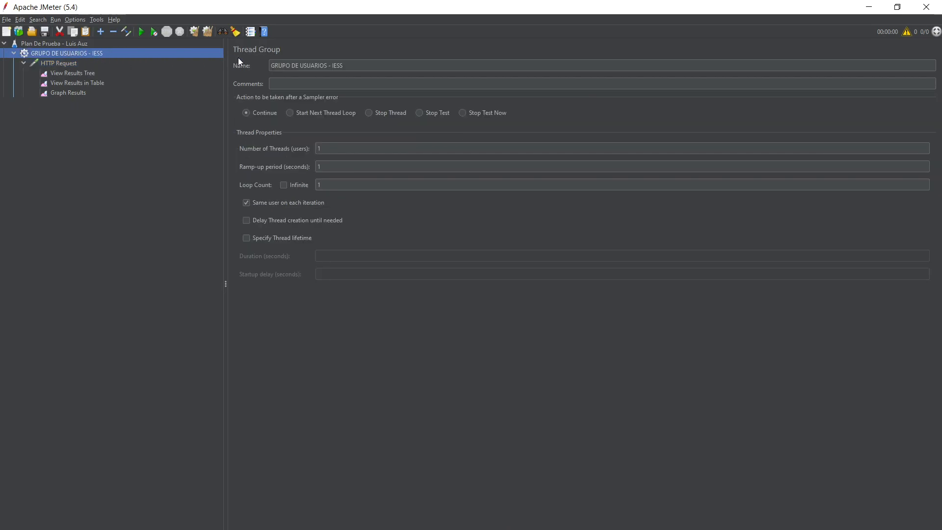
# Add a second HTTP Request and rename the original one to 'GET a la HOME PAGE'.
pyautogui.hotkey('ctrl', '1')
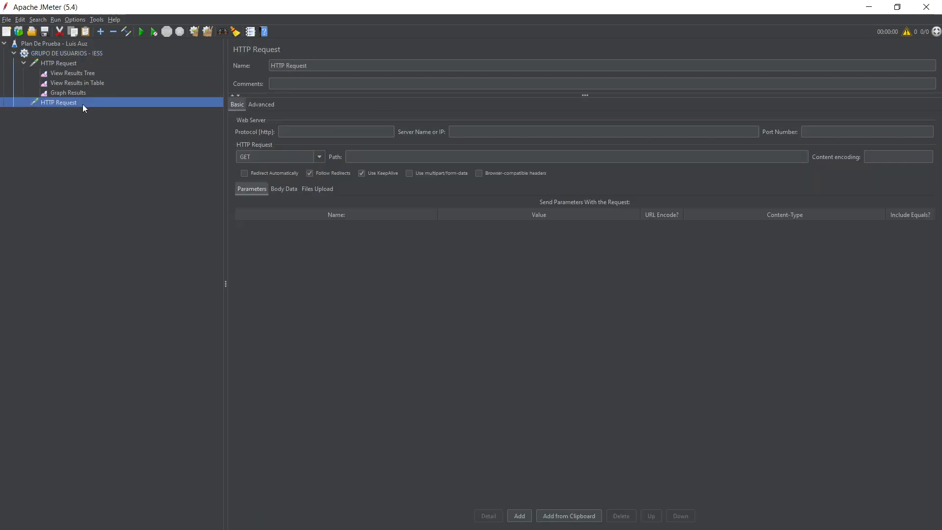
pyautogui.click(59, 63)
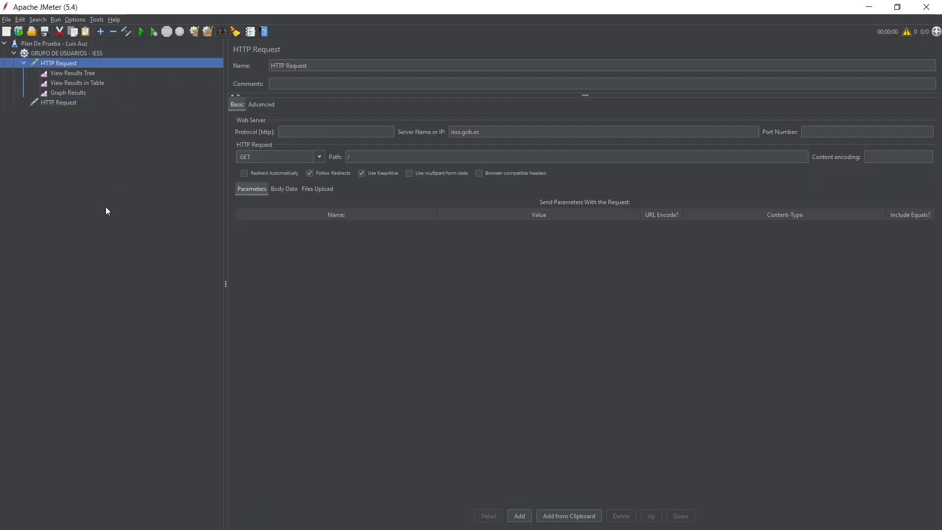
pyautogui.click(289, 69)
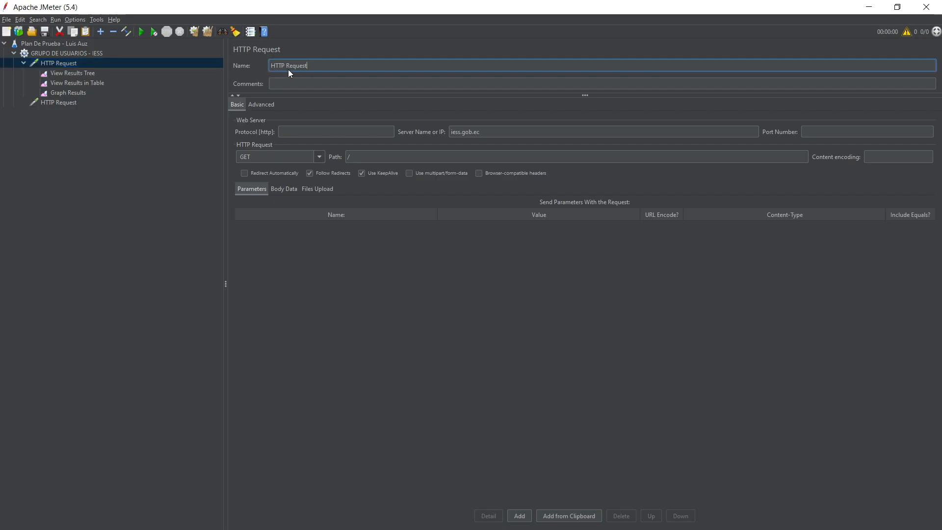
pyautogui.moveTo(317, 66); pyautogui.dragTo(252, 63)
pyautogui.write('GET a la HOME PAGE')
pyautogui.click(127, 139)
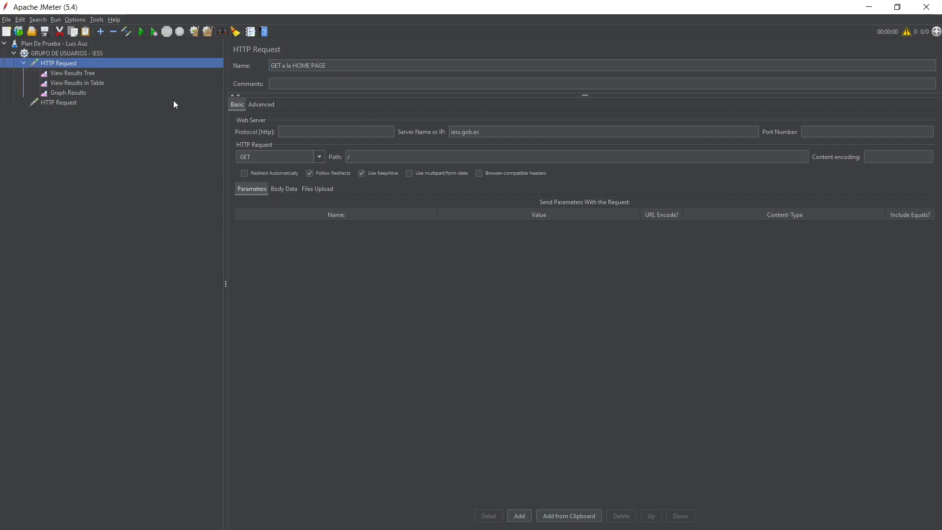
pyautogui.click(145, 52)
# Set the new HTTP Request's method to POST, leaving its server and port blank.
pyautogui.click(59, 103)
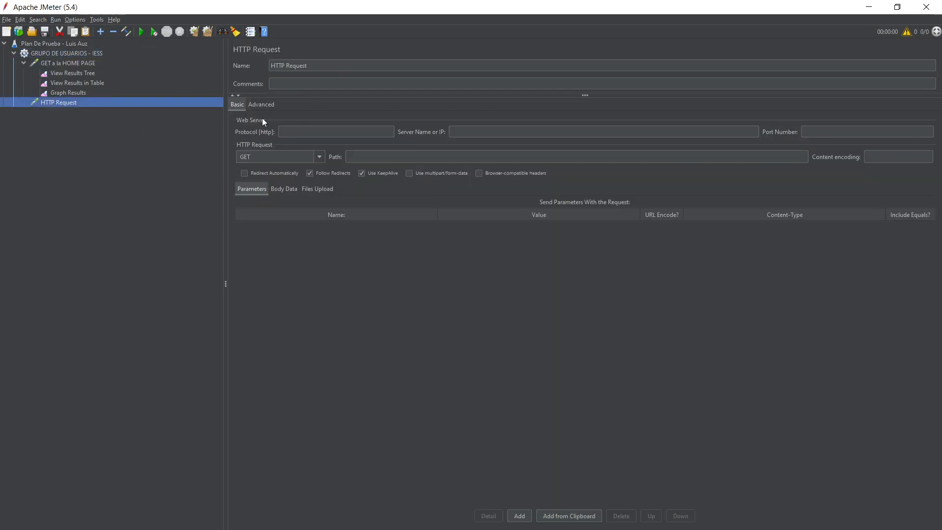
pyautogui.click(319, 157)
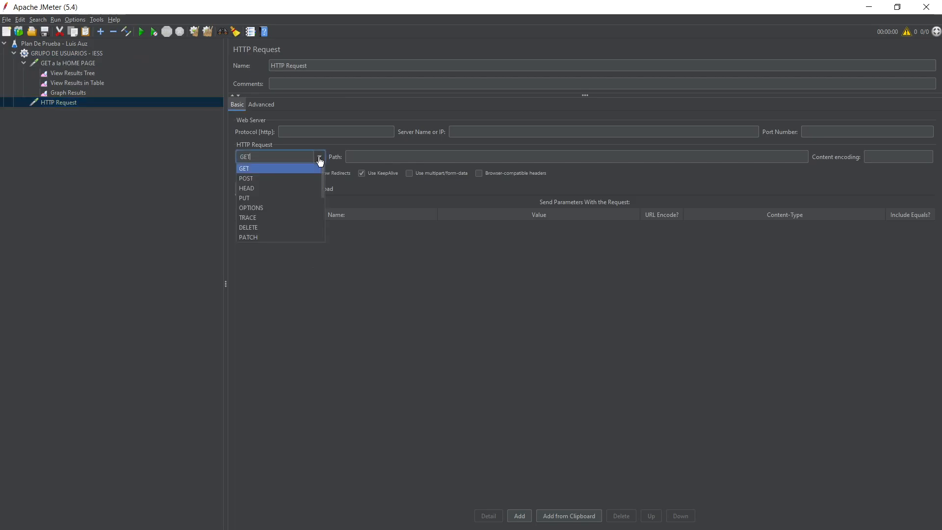
pyautogui.click(298, 180)
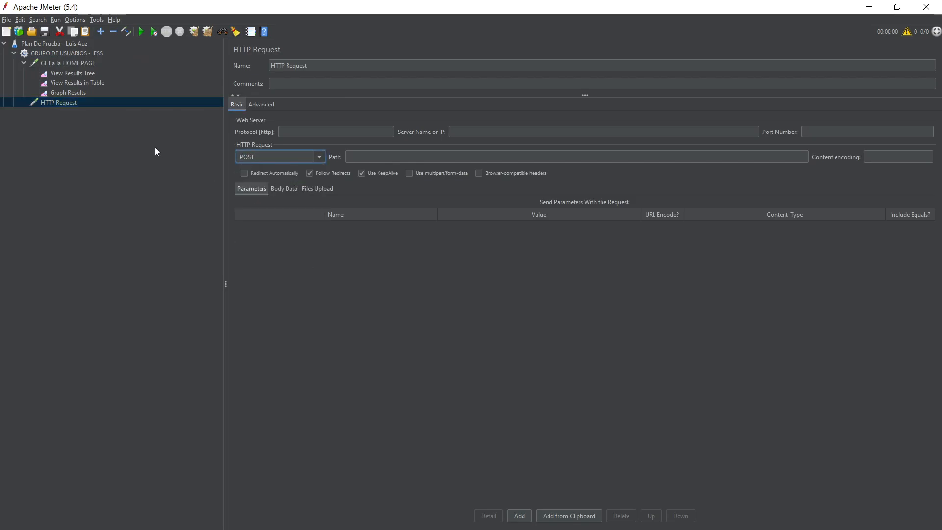
pyautogui.click(131, 117)
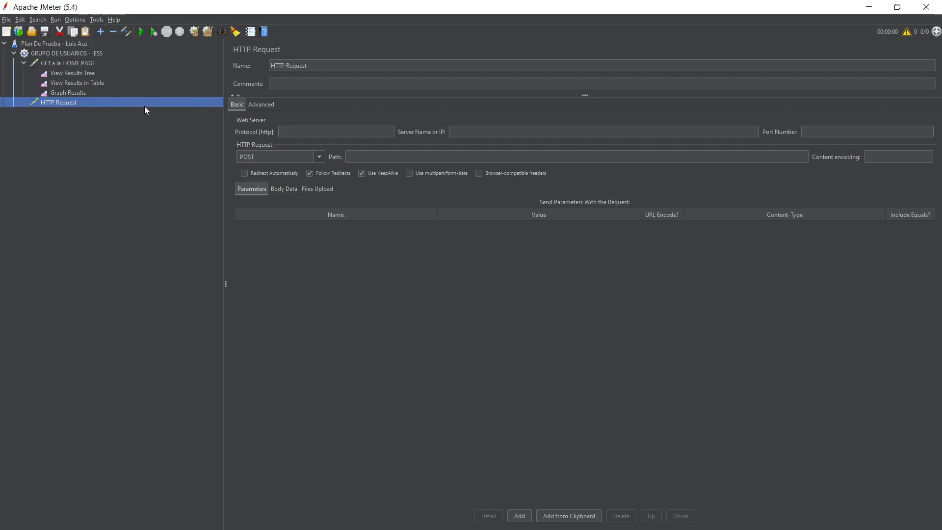
pyautogui.click(98, 74)
pyautogui.click(96, 82)
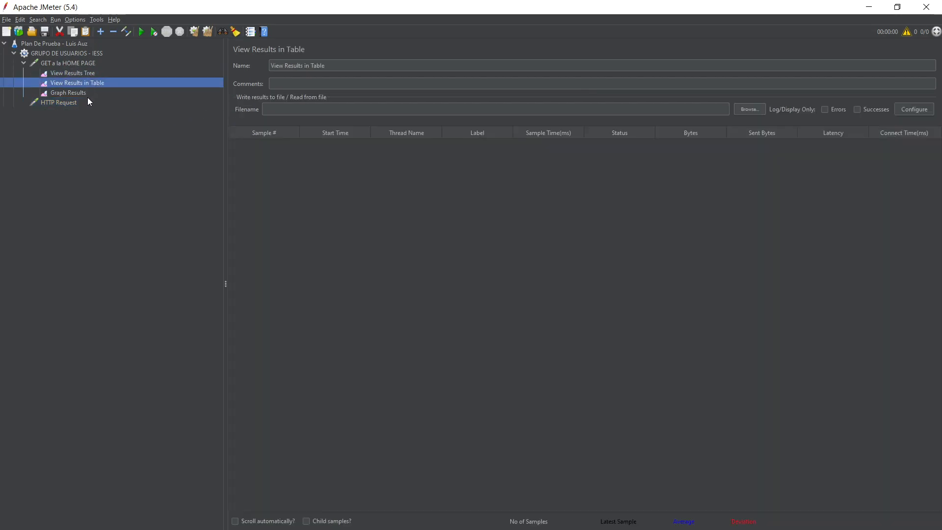
pyautogui.click(77, 103)
pyautogui.click(472, 133)
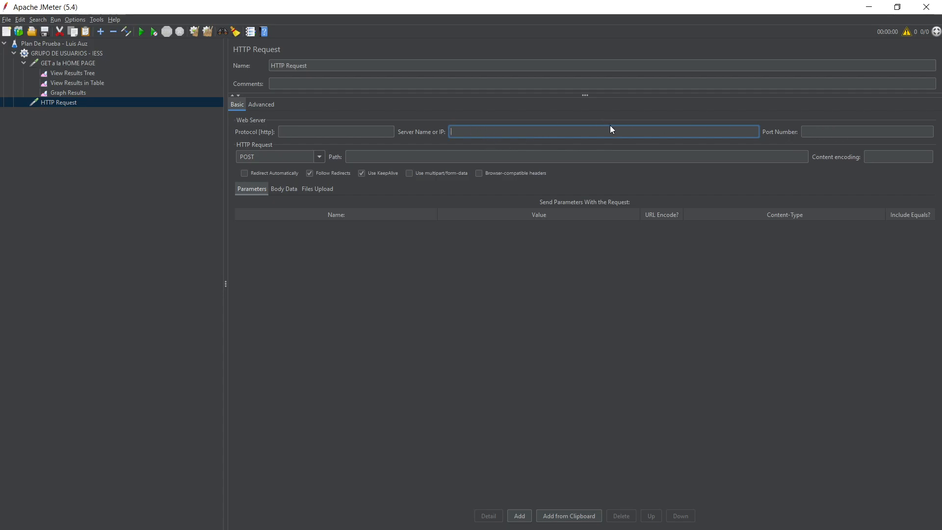
pyautogui.click(835, 132)
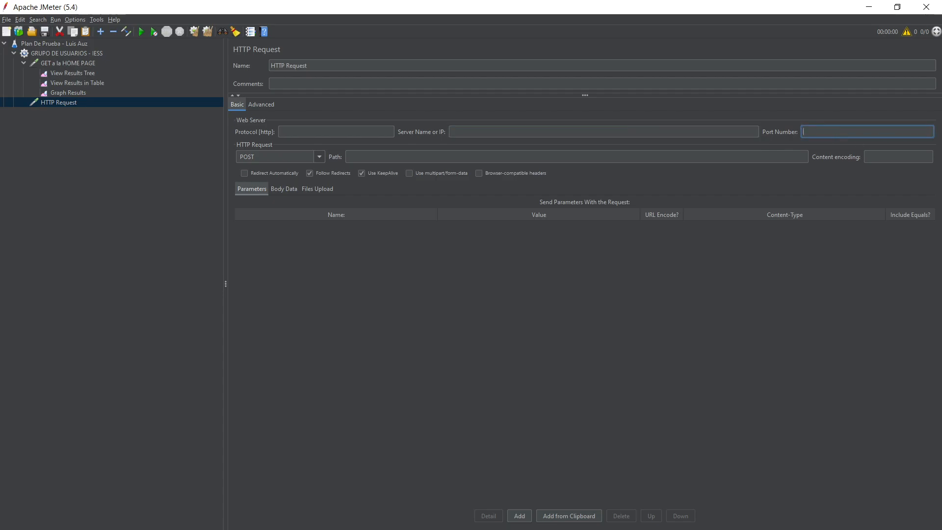
# Delete the new empty HTTP Request and confirm the removal.
pyautogui.hotkey('alt', 'Tab')
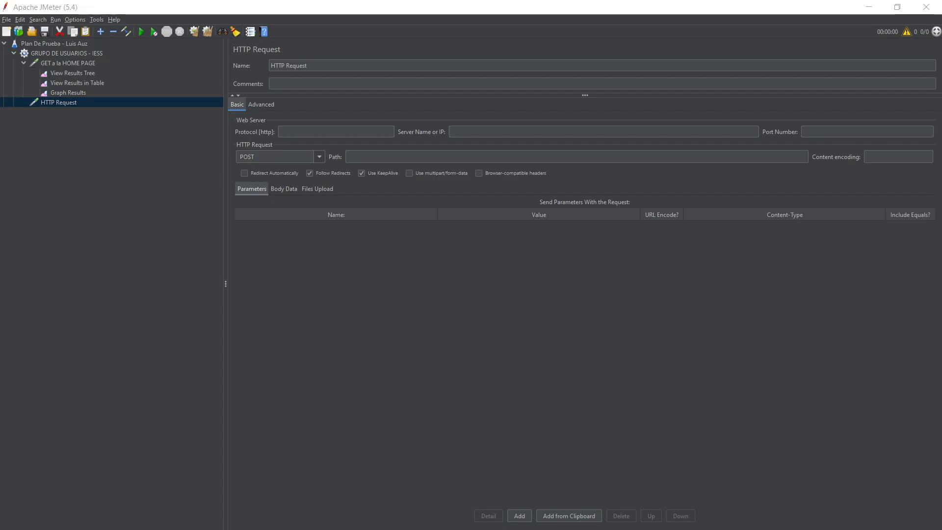
pyautogui.click(69, 104)
pyautogui.hotkey('alt', 'Tab')
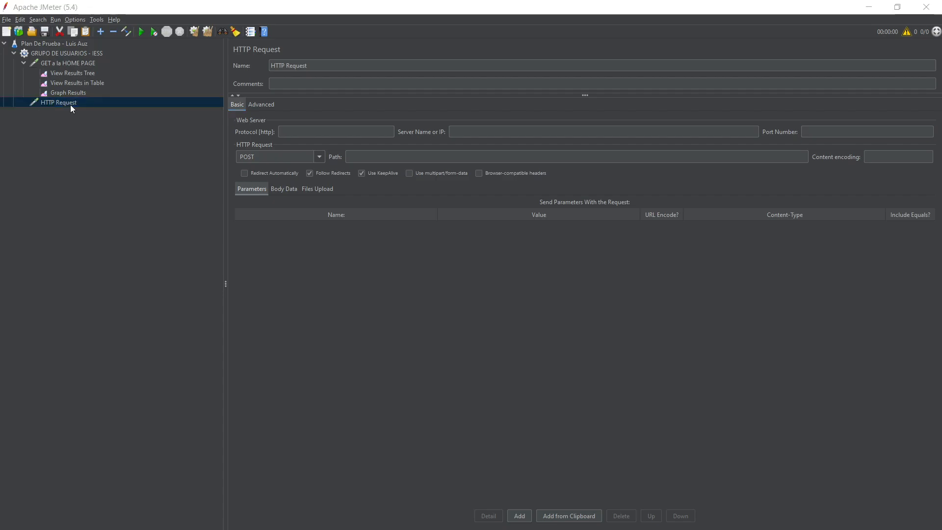
pyautogui.click(459, 286)
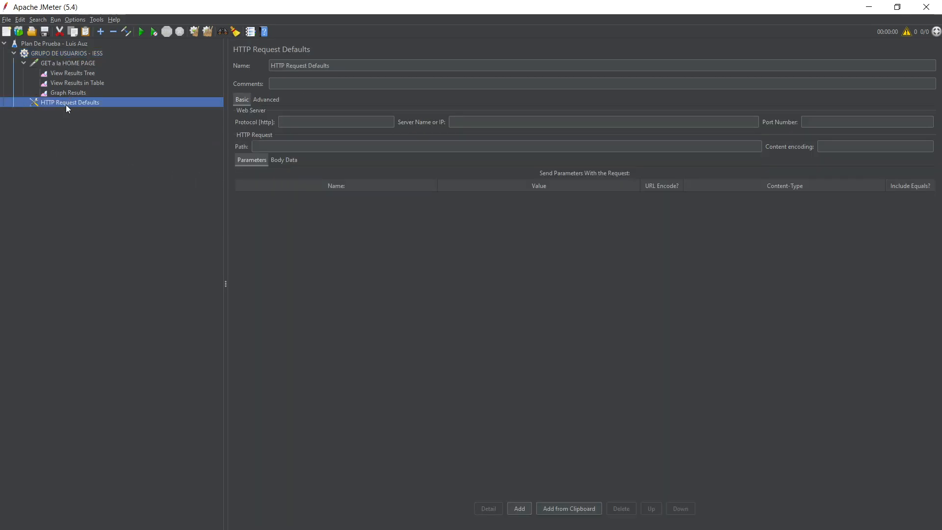
# Place HTTP Request Defaults under the thread group and move server name iess.gob.ec into it.
pyautogui.moveTo(53, 57); pyautogui.dragTo(53, 58)
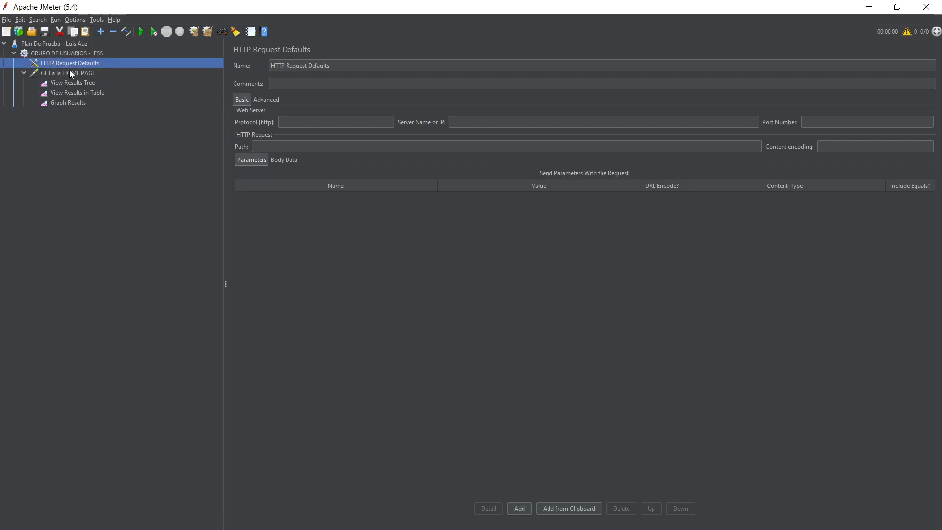
pyautogui.click(69, 74)
pyautogui.moveTo(510, 130); pyautogui.dragTo(429, 130)
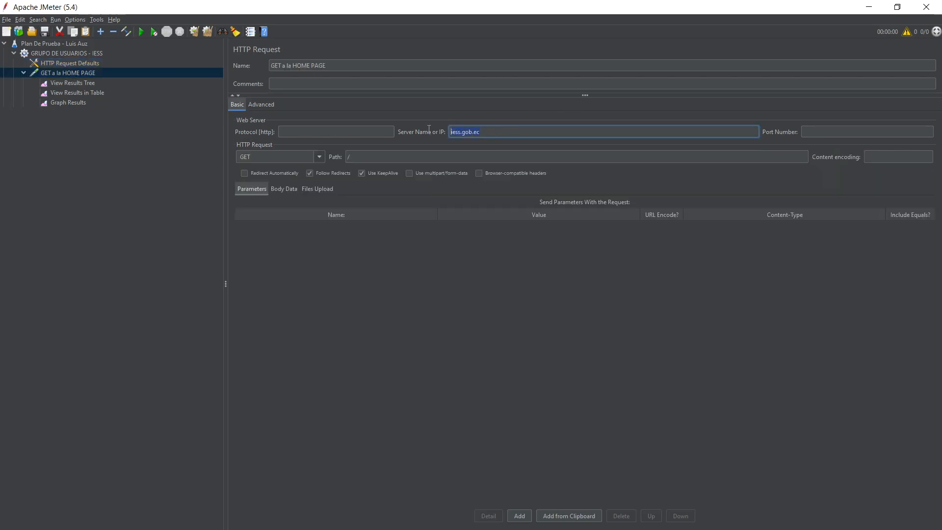
pyautogui.hotkey('ctrl', 'x')
pyautogui.click(83, 63)
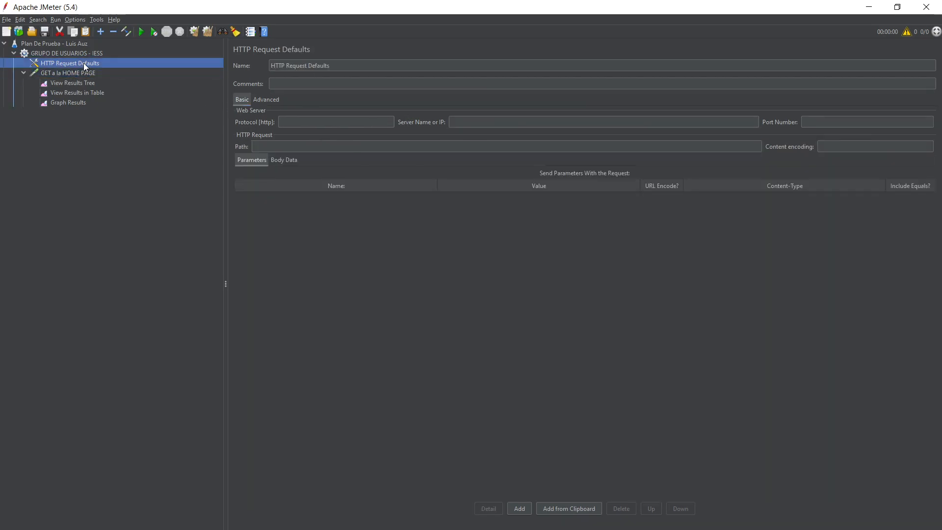
pyautogui.click(471, 121)
pyautogui.hotkey('ctrl', 'v')
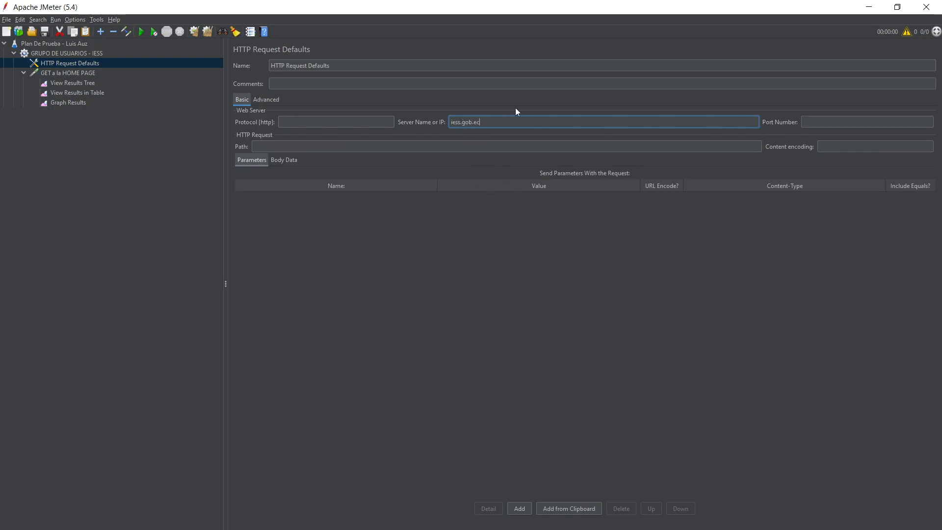
pyautogui.click(452, 120)
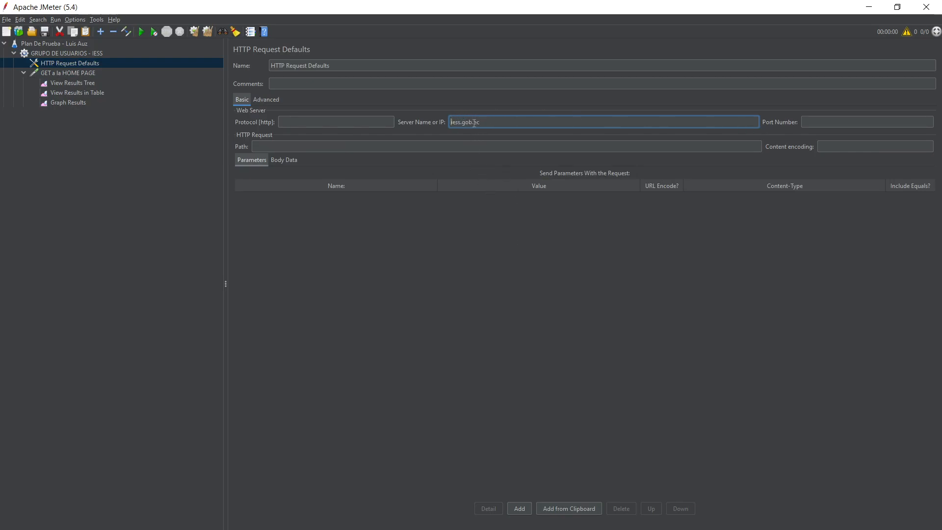
pyautogui.click(825, 123)
# Set the default path to / and clear the home-page request's own path.
pyautogui.click(61, 73)
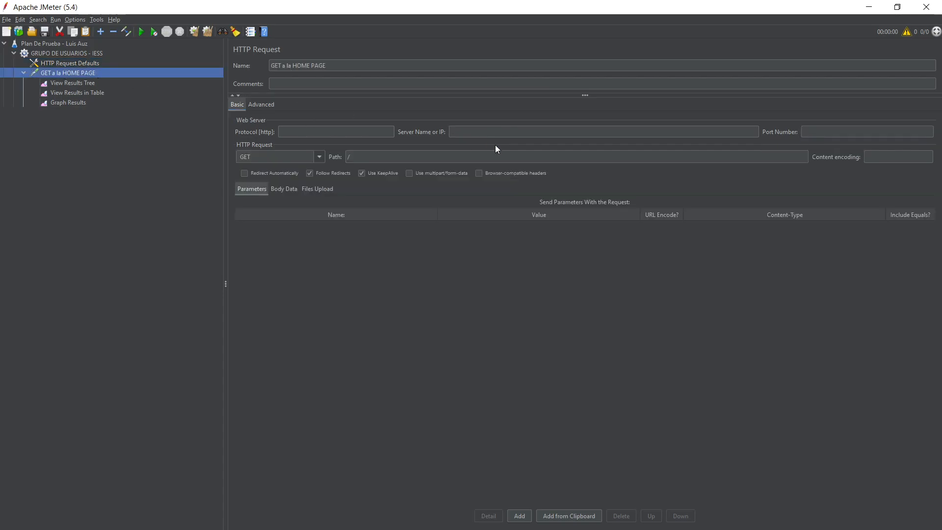
pyautogui.click(470, 129)
pyautogui.click(52, 63)
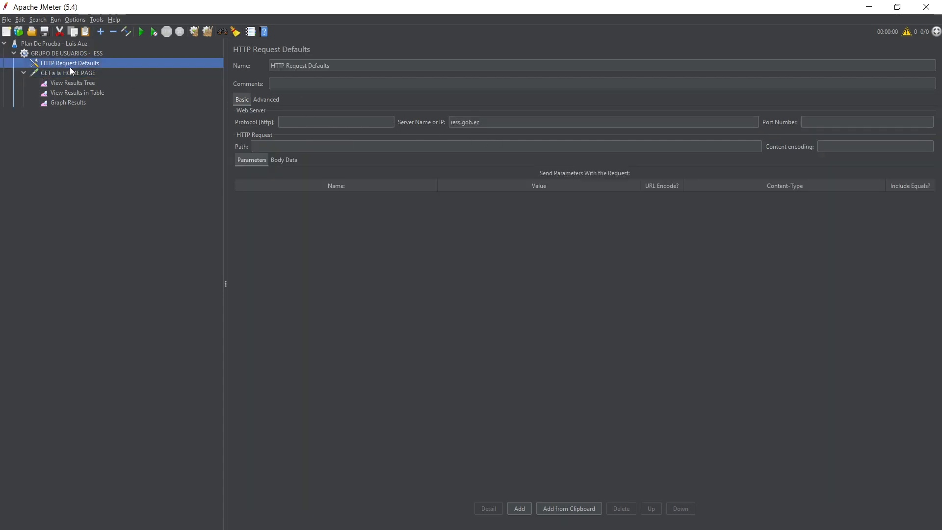
pyautogui.click(266, 143)
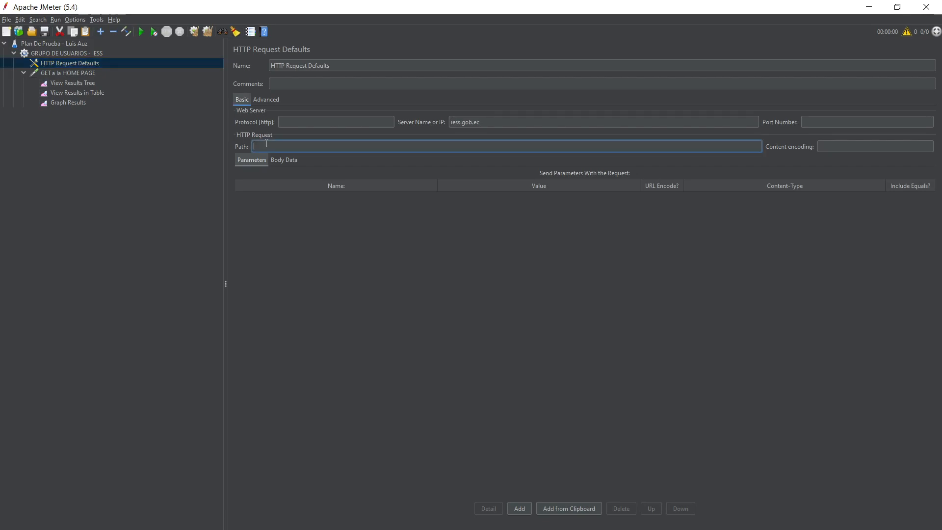
pyautogui.click(87, 73)
pyautogui.click(394, 157)
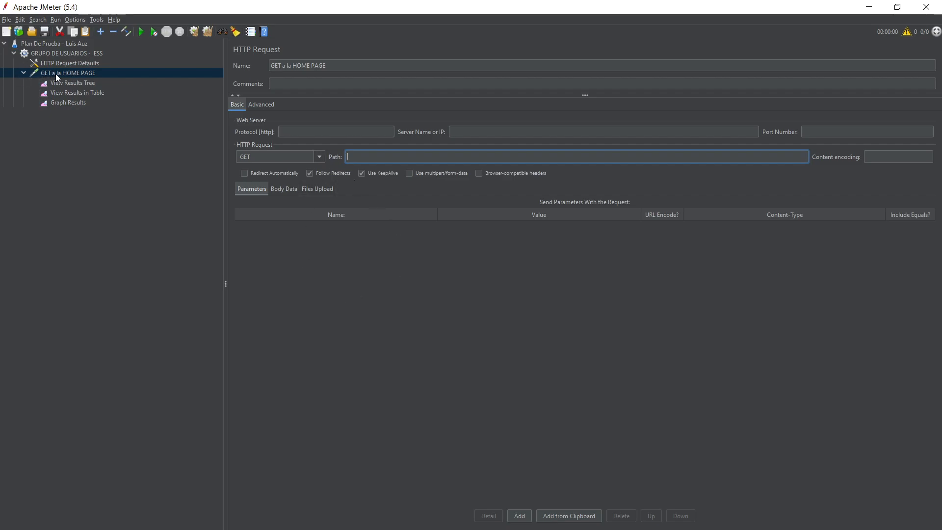
# Keep GET as the method and add a Summary Report listener under GET a la HOME PAGE.
pyautogui.click(319, 157)
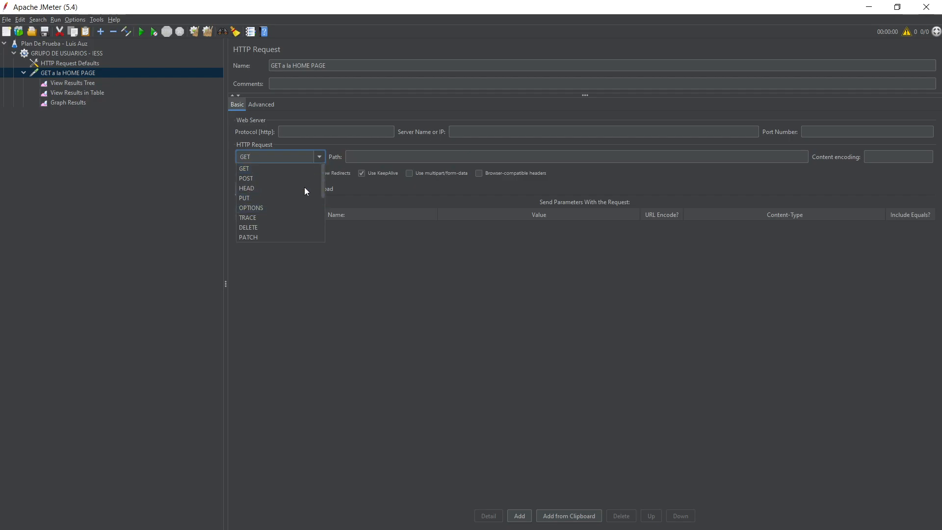
pyautogui.click(319, 157)
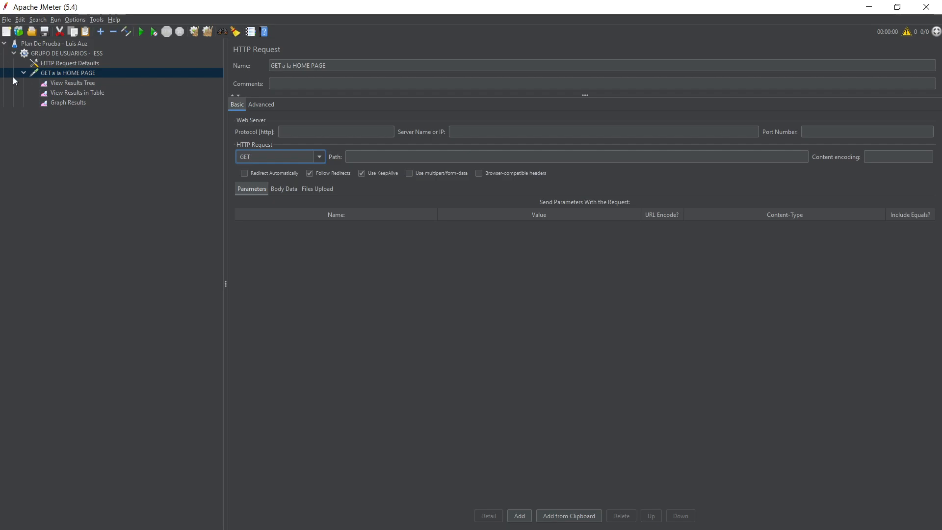
pyautogui.click(25, 72)
pyautogui.click(78, 84)
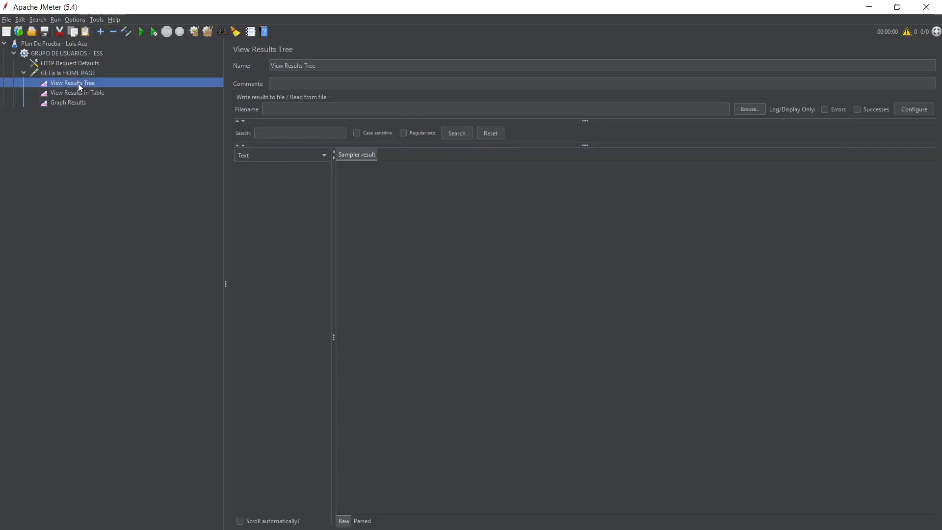
pyautogui.click(81, 76)
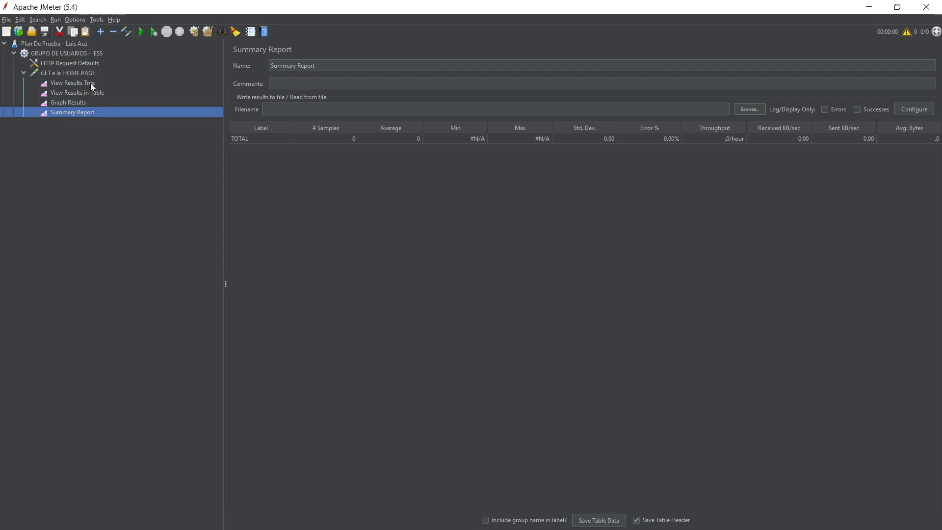
# Review the home-page request, HTTP Request Defaults and thread group settings.
pyautogui.click(75, 73)
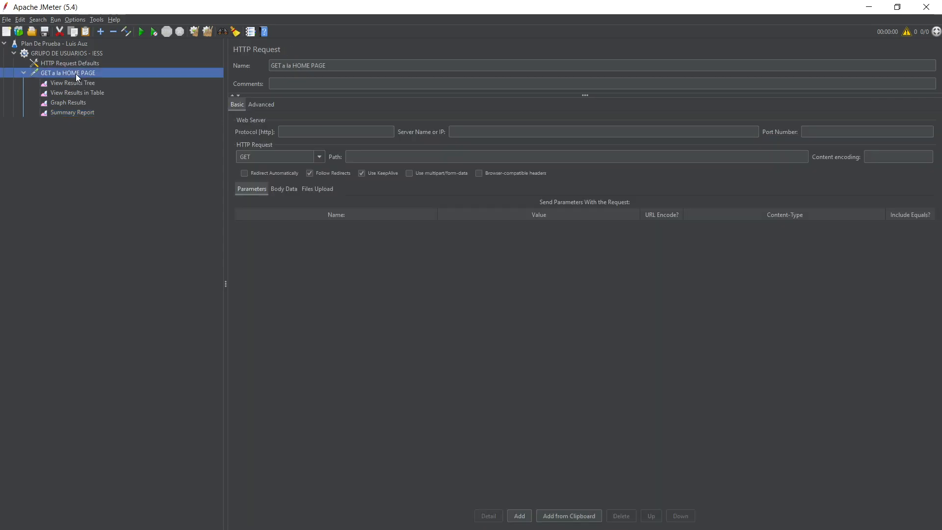
pyautogui.click(82, 63)
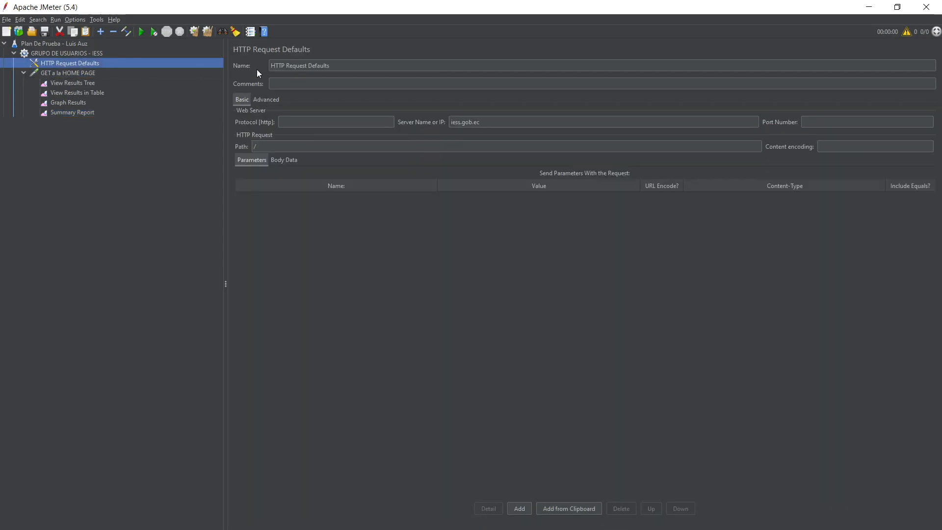
pyautogui.click(81, 73)
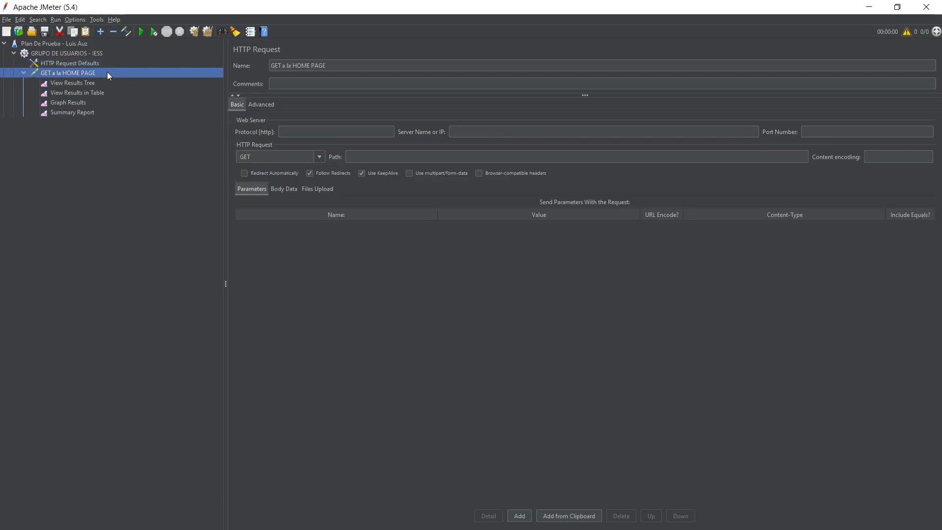
pyautogui.click(65, 54)
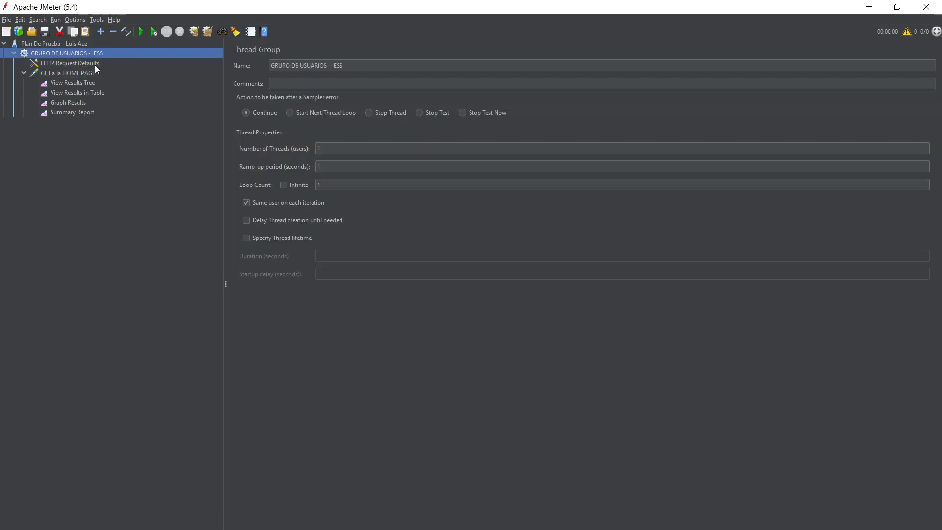
# Set 1000 threads with a 10-second ramp-up, start the test and watch Graph Results.
pyautogui.click(354, 148)
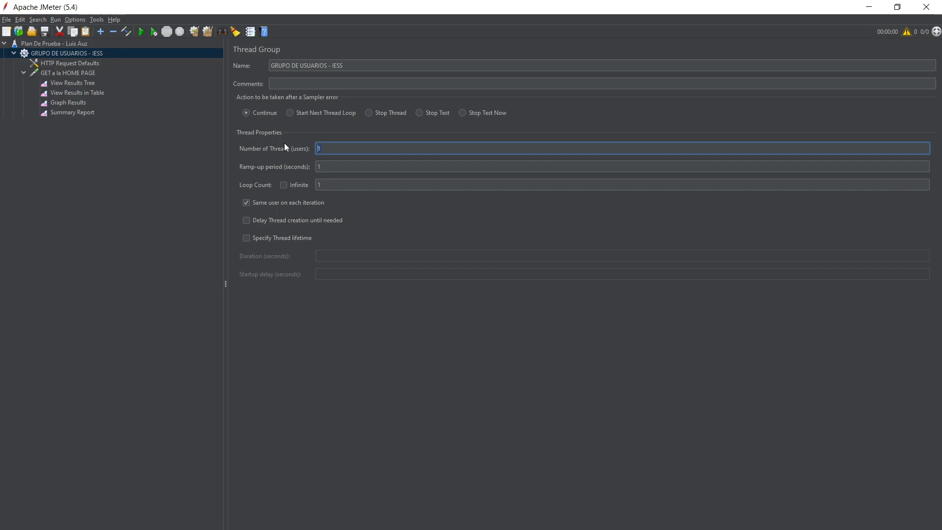
pyautogui.press('BackSpace')
pyautogui.write('1000')
pyautogui.click(324, 166)
pyautogui.write('0')
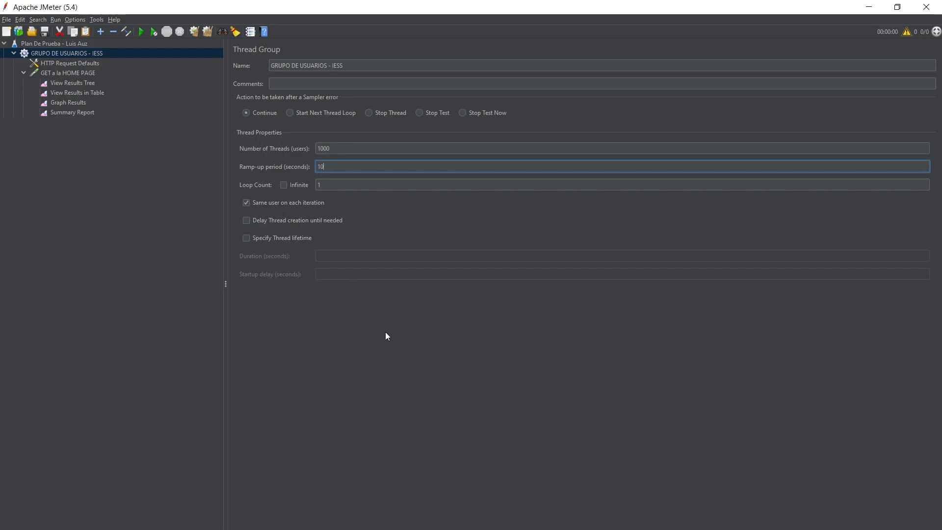
pyautogui.click(141, 32)
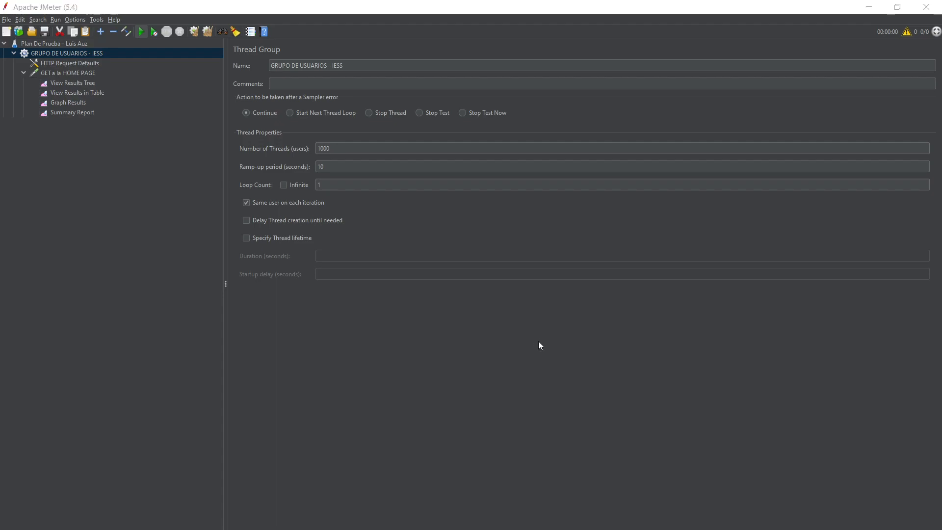
pyautogui.click(68, 103)
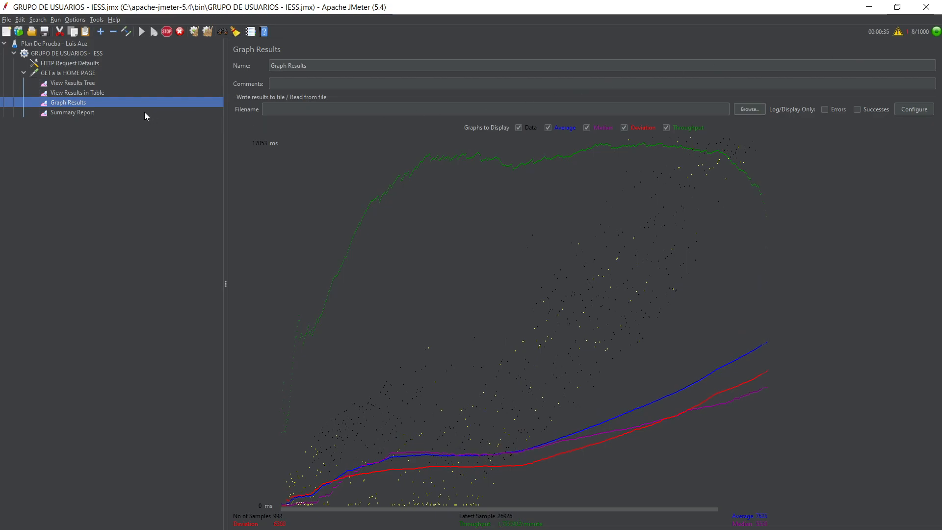
# Inspect the last failed home-page sample's SocketTimeoutException read-timeout error in View Results Tree.
pyautogui.click(78, 83)
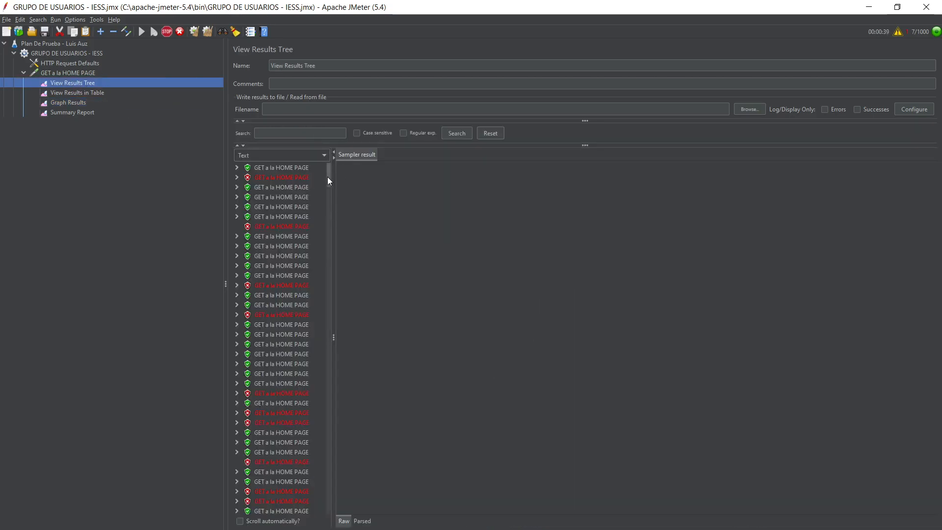
pyautogui.moveTo(328, 177); pyautogui.dragTo(350, 511)
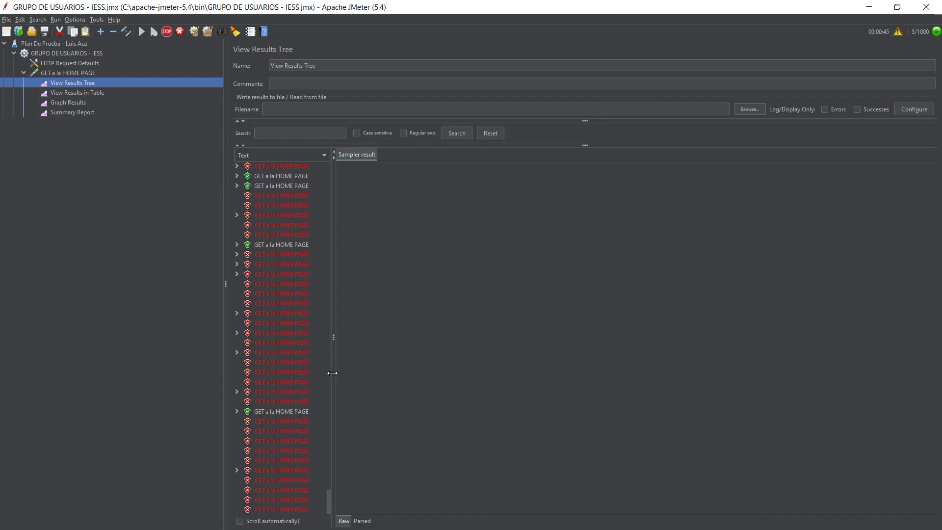
pyautogui.click(291, 510)
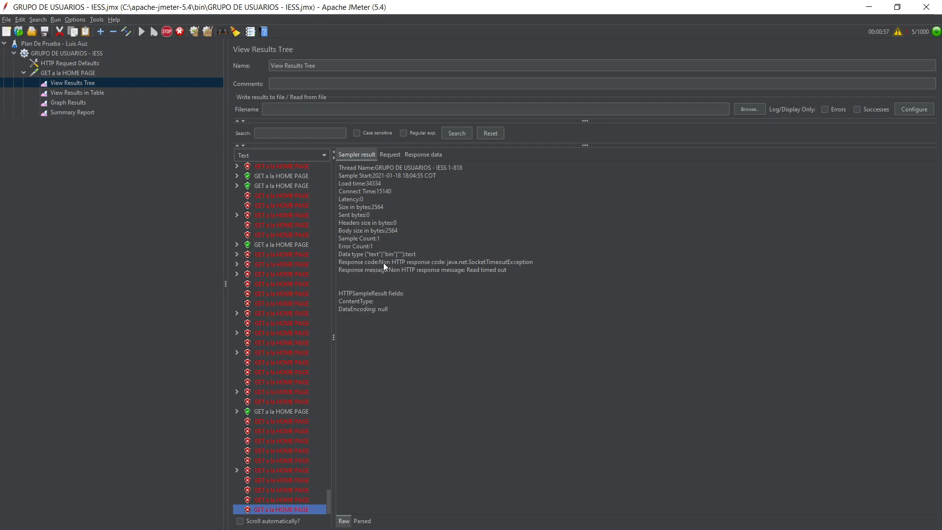
pyautogui.moveTo(384, 263); pyautogui.dragTo(390, 262)
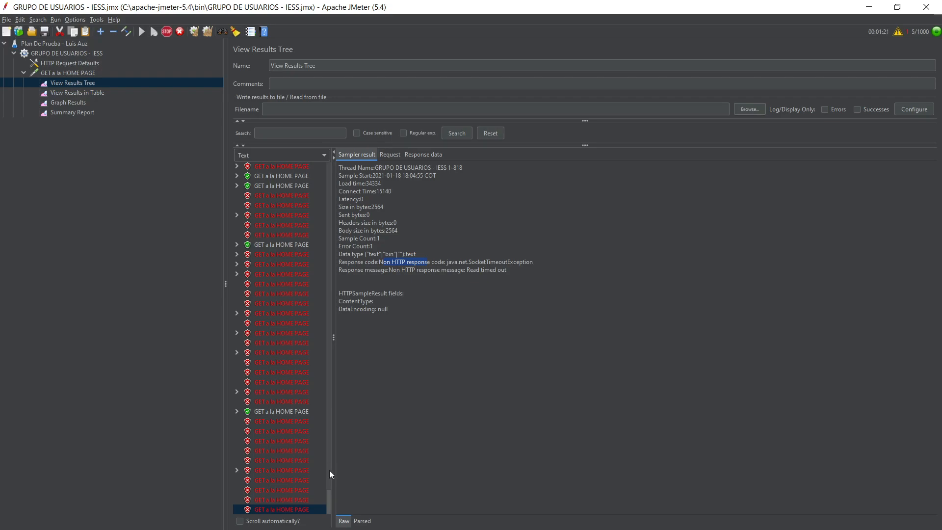
pyautogui.moveTo(329, 496)
pyautogui.mouseDown()
pyautogui.moveTo(337, 167)
pyautogui.moveTo(330, 384)
pyautogui.moveTo(342, 498)
pyautogui.mouseUp()
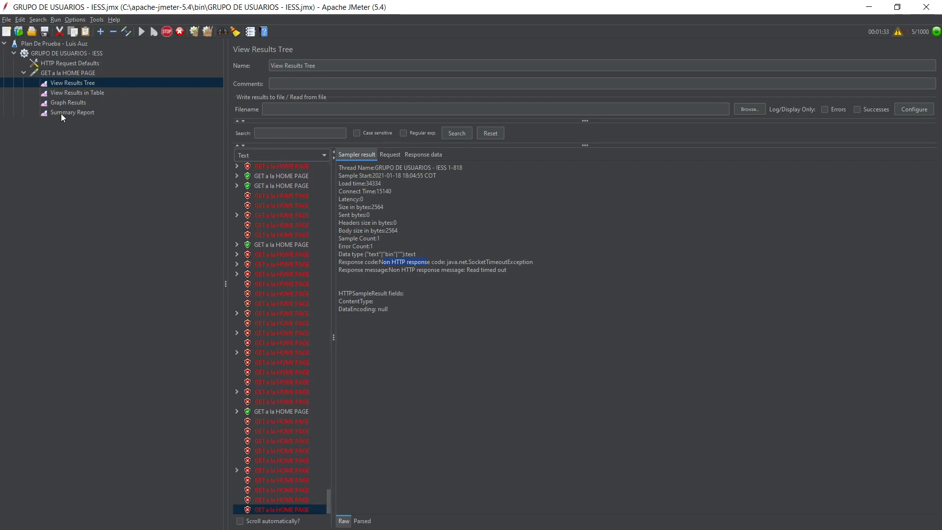
# Uncheck Data and Median in Graph Results, then view the Summary Report.
pyautogui.click(67, 102)
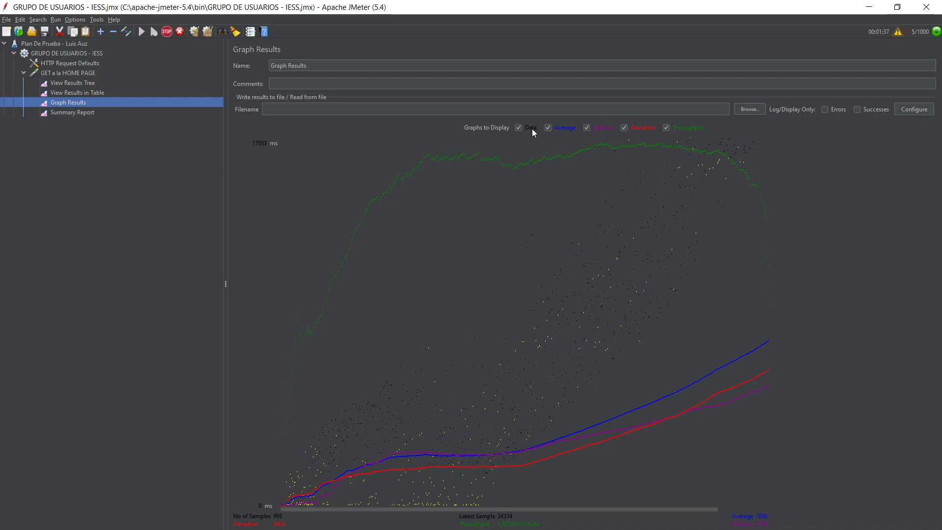
pyautogui.click(519, 128)
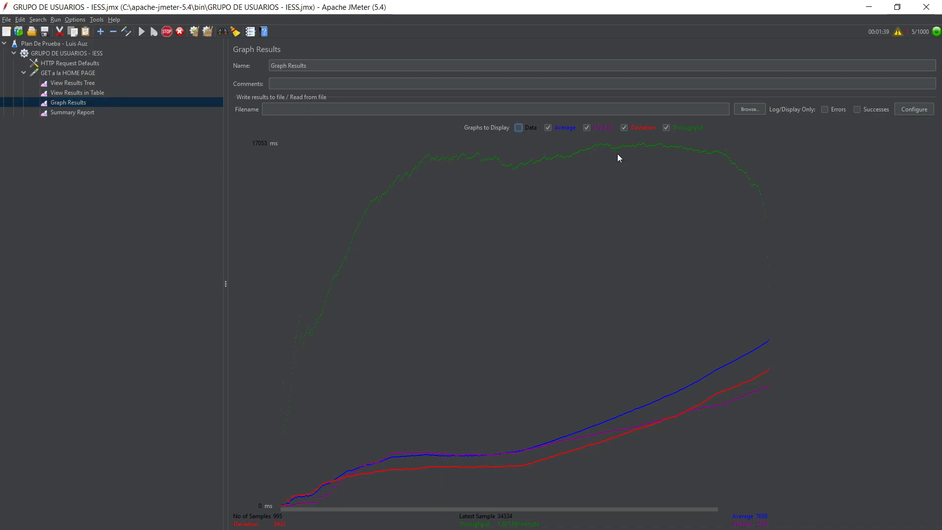
pyautogui.click(587, 128)
pyautogui.click(79, 113)
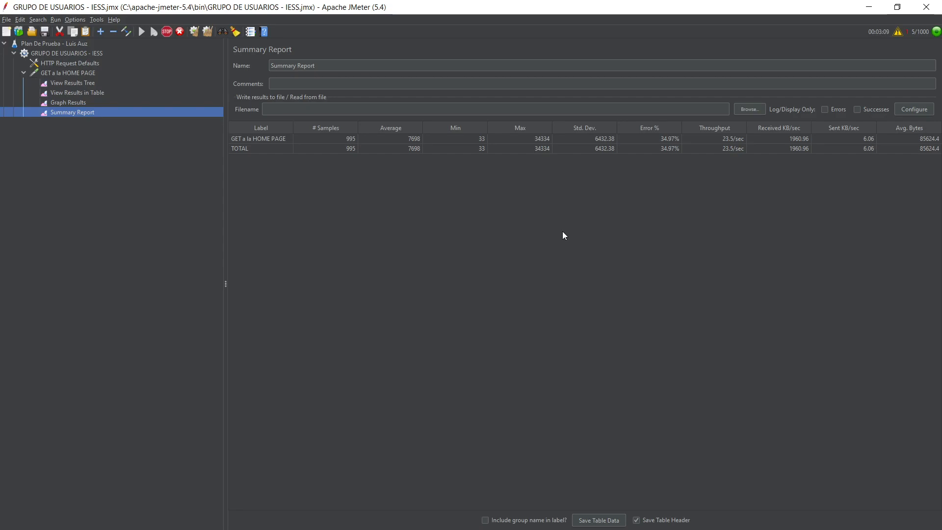
# Stop the running load test and clear all collected results from View Results Tree.
pyautogui.click(97, 55)
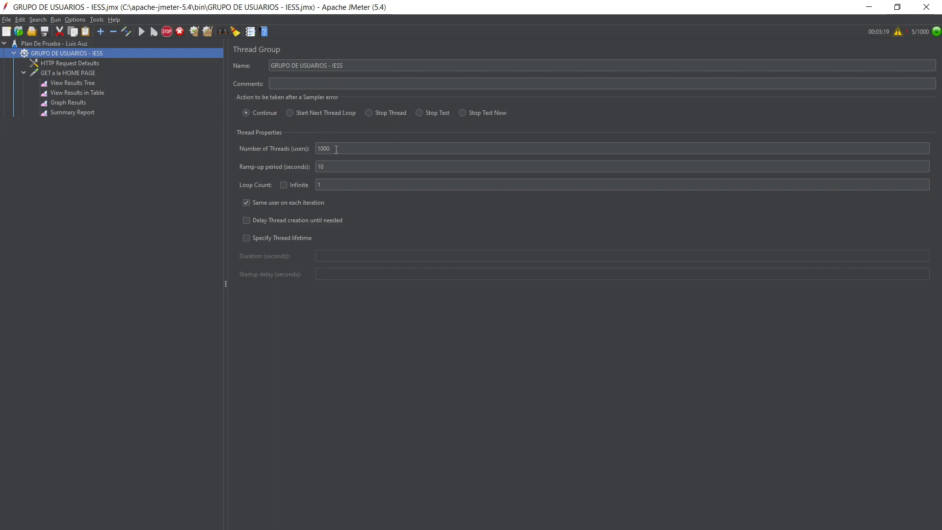
pyautogui.click(166, 32)
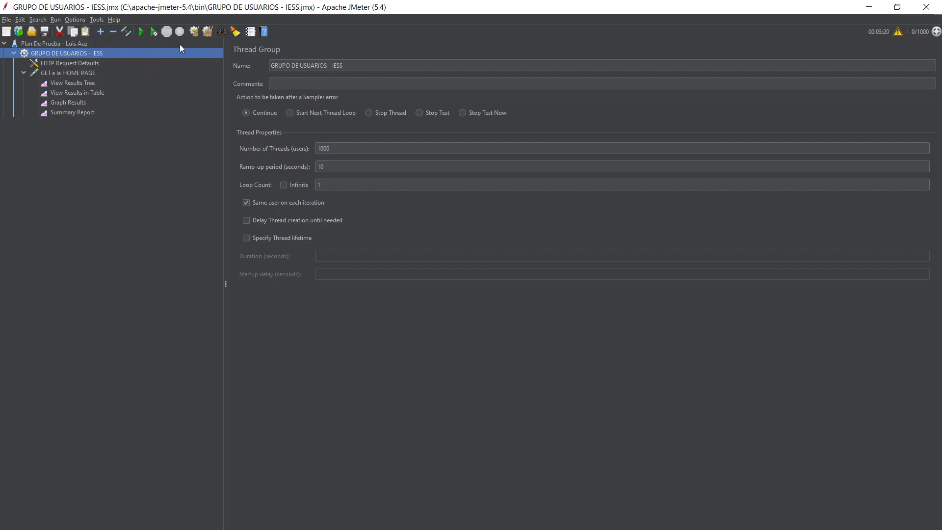
pyautogui.click(90, 84)
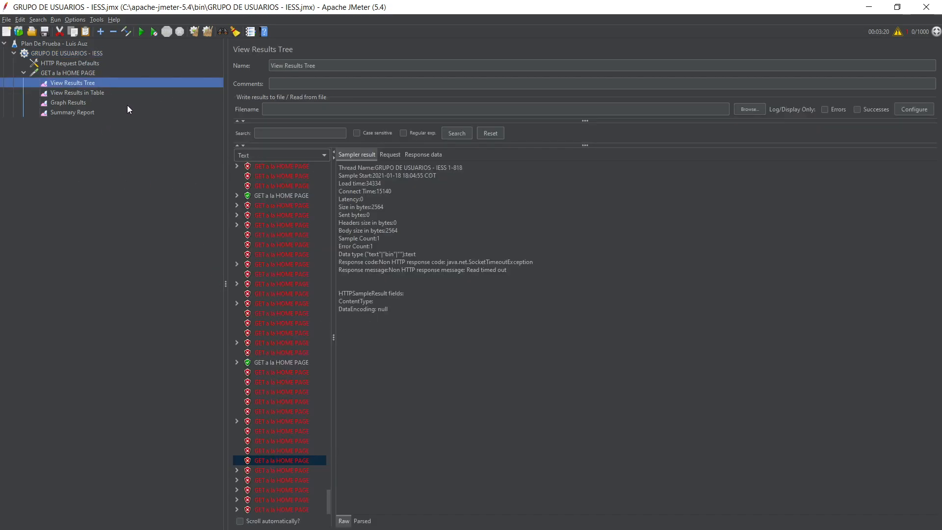
pyautogui.click(207, 31)
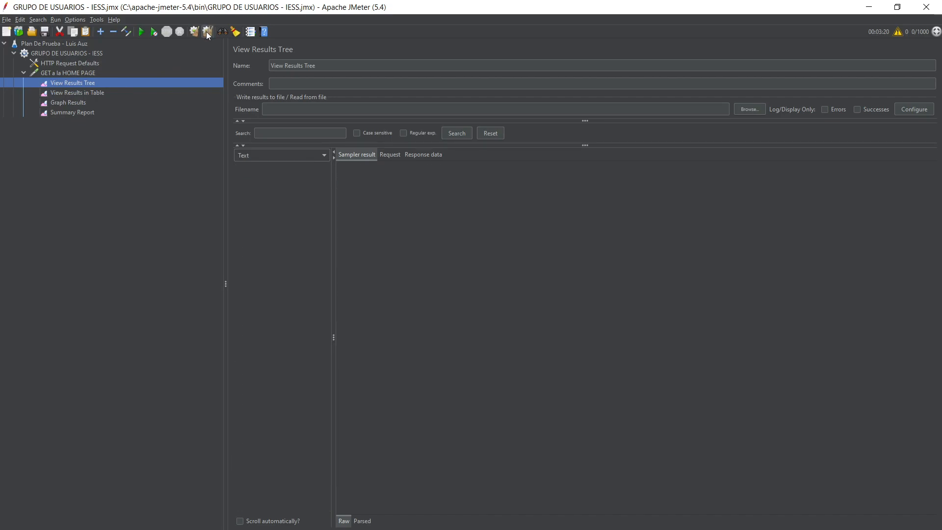
# Confirm the results table, graph and summary report are now empty with 0 samples.
pyautogui.click(73, 92)
pyautogui.click(74, 102)
pyautogui.click(74, 112)
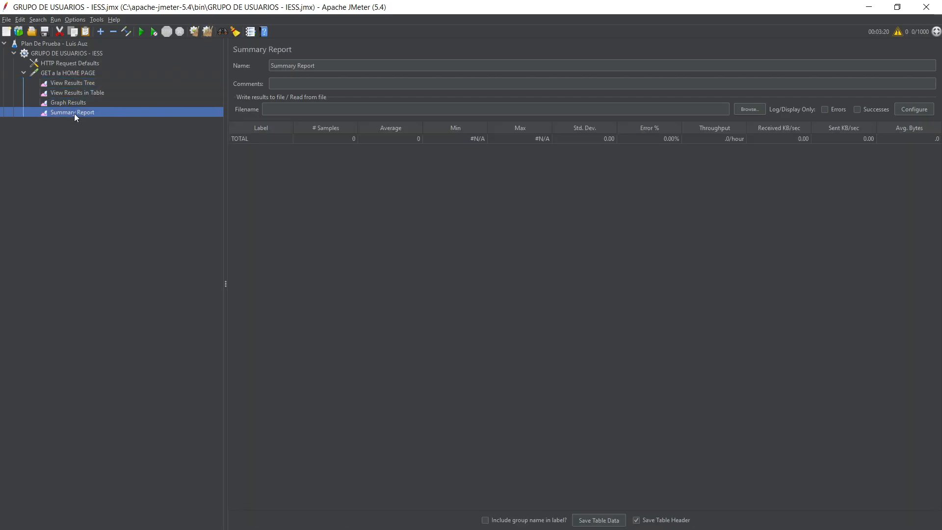
pyautogui.click(73, 63)
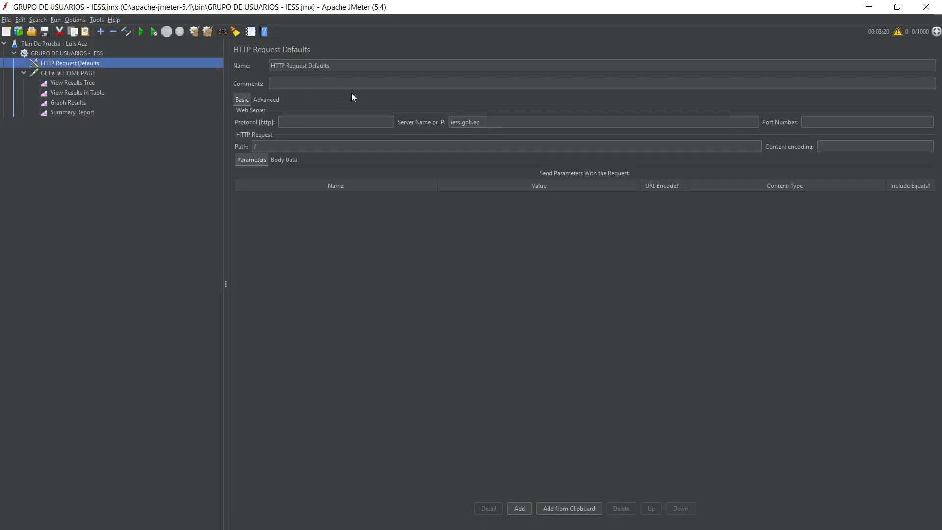
pyautogui.click(499, 121)
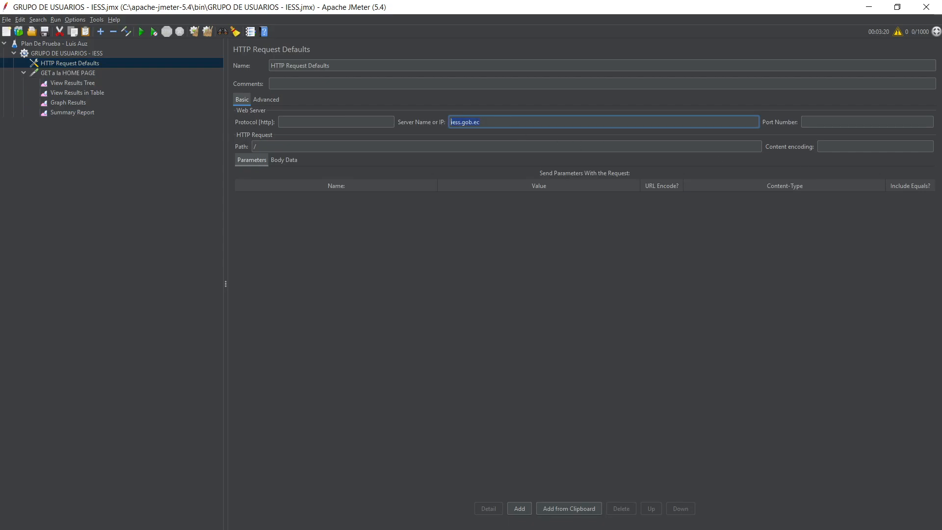
pyautogui.hotkey('alt', 'Tab')
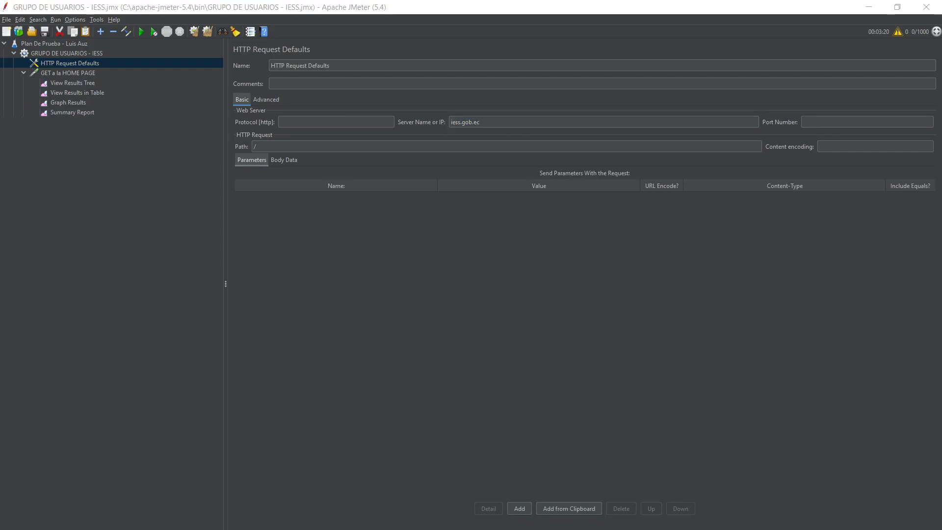
pyautogui.hotkey('alt', 'Tab')
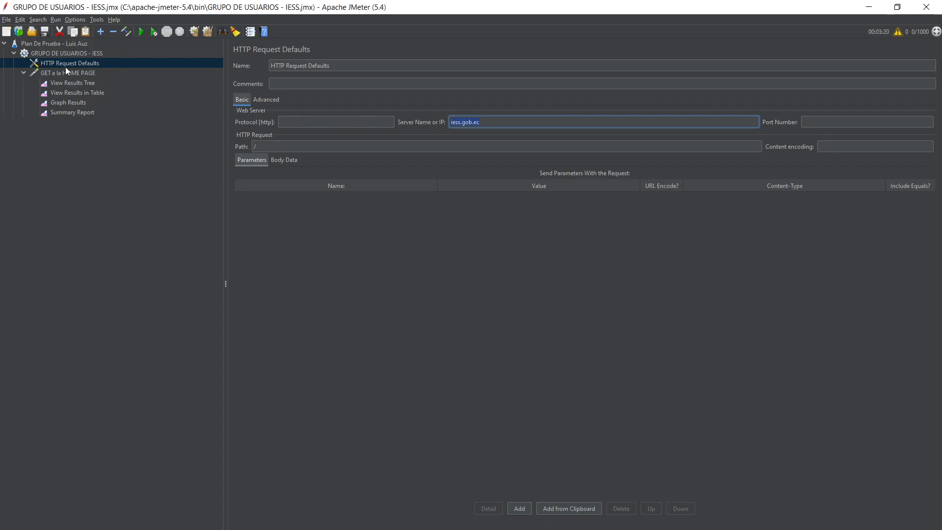
pyautogui.write('sr')
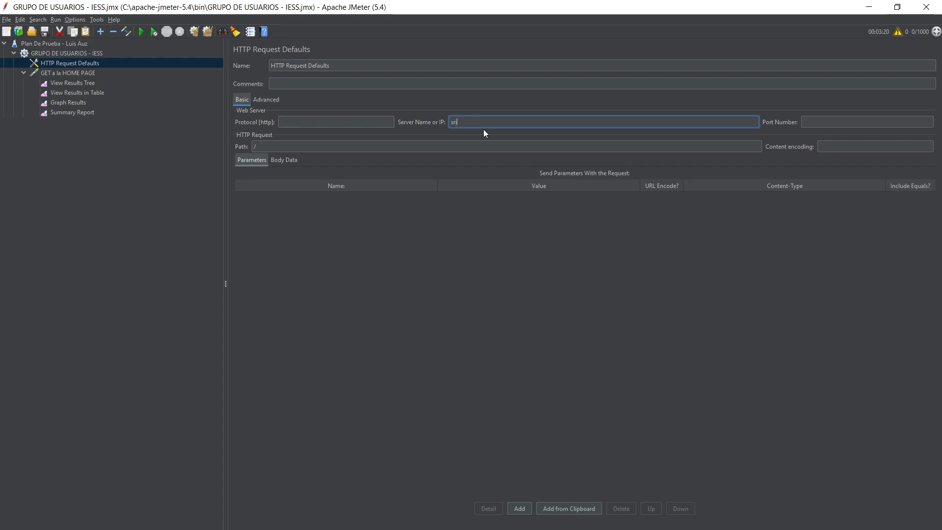
pyautogui.write('https://srienlinea.sri.gob.ec/sri-en-linea/inicio/NAT')
pyautogui.moveTo(471, 122); pyautogui.dragTo(431, 124)
pyautogui.press('BackSpace')
# Move /sri-en-linea/inicio/NAT into Path, leaving server name srienlinea.sri.gob.ec.
pyautogui.moveTo(568, 122); pyautogui.dragTo(505, 123)
pyautogui.hotkey('ctrl', 'c')
pyautogui.click(309, 147)
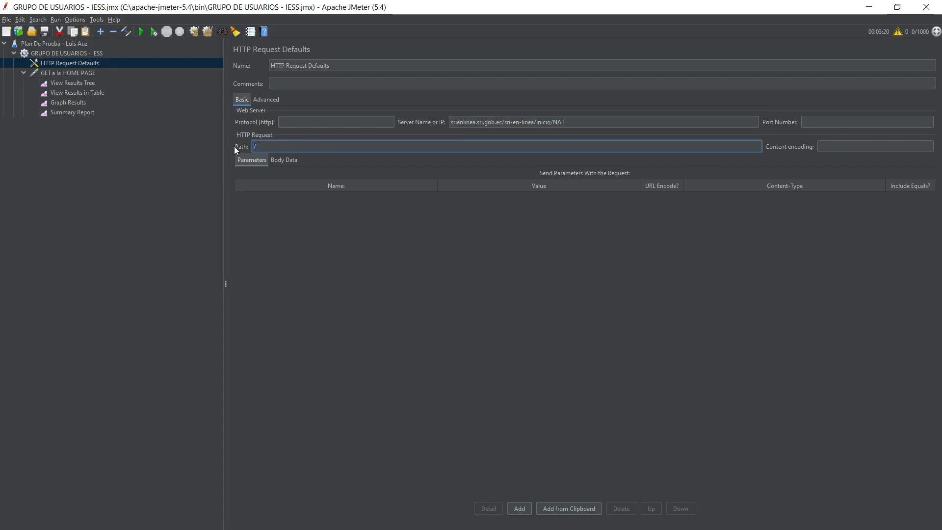
pyautogui.hotkey('ctrl', 'v')
pyautogui.click(593, 122)
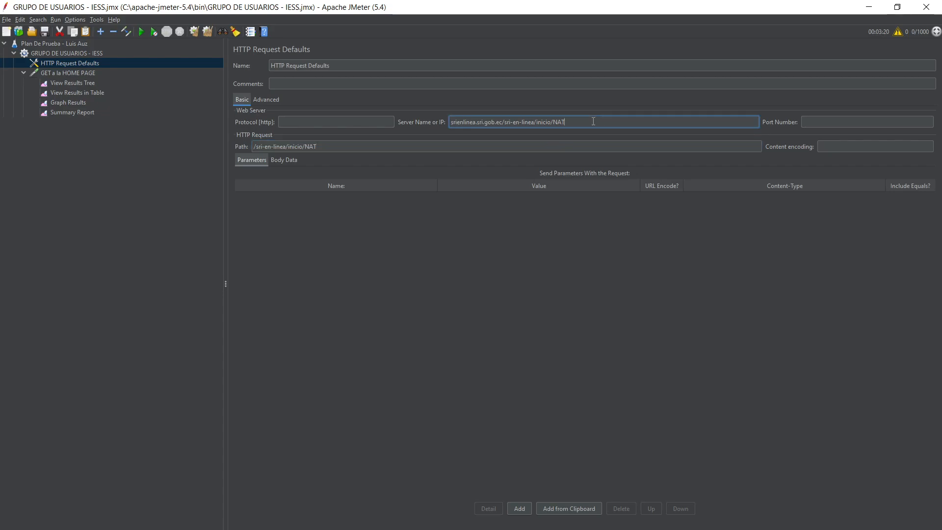
pyautogui.press('BackSpace')
pyautogui.press('BackSpace')
pyautogui.press('BackSpace')
pyautogui.press('BackSpace')
pyautogui.press('BackSpace')
pyautogui.press('BackSpace')
pyautogui.press('BackSpace')
pyautogui.press('BackSpace')
pyautogui.press('BackSpace')
pyautogui.press('BackSpace')
pyautogui.press('BackSpace')
pyautogui.press('BackSpace')
pyautogui.press('BackSpace')
pyautogui.press('BackSpace')
pyautogui.press('BackSpace')
pyautogui.press('BackSpace')
pyautogui.press('BackSpace')
pyautogui.press('BackSpace')
pyautogui.press('BackSpace')
pyautogui.press('BackSpace')
pyautogui.press('BackSpace')
pyautogui.press('BackSpace')
pyautogui.press('BackSpace')
pyautogui.press('BackSpace')
pyautogui.click(351, 99)
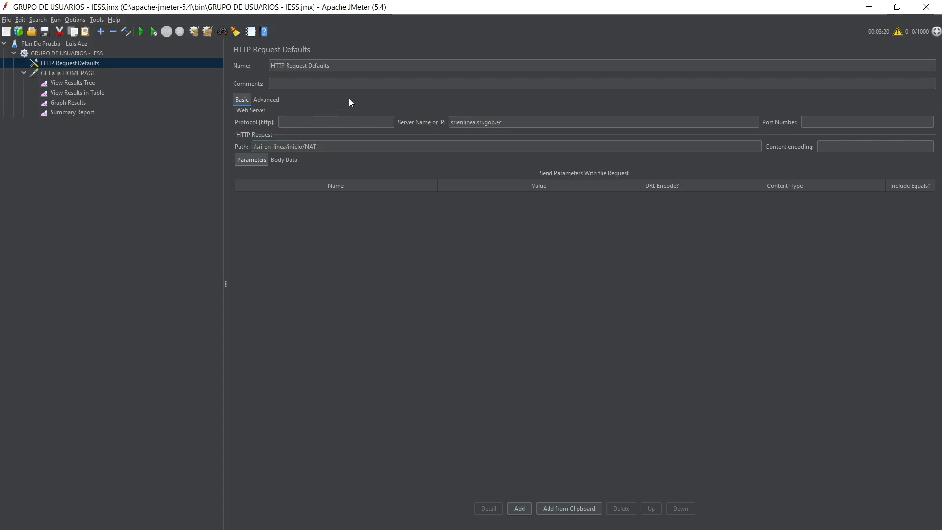
# Rename the thread group to 'GRUPO DE USUARIOS - SRI', run the test and view Graph Results.
pyautogui.click(72, 55)
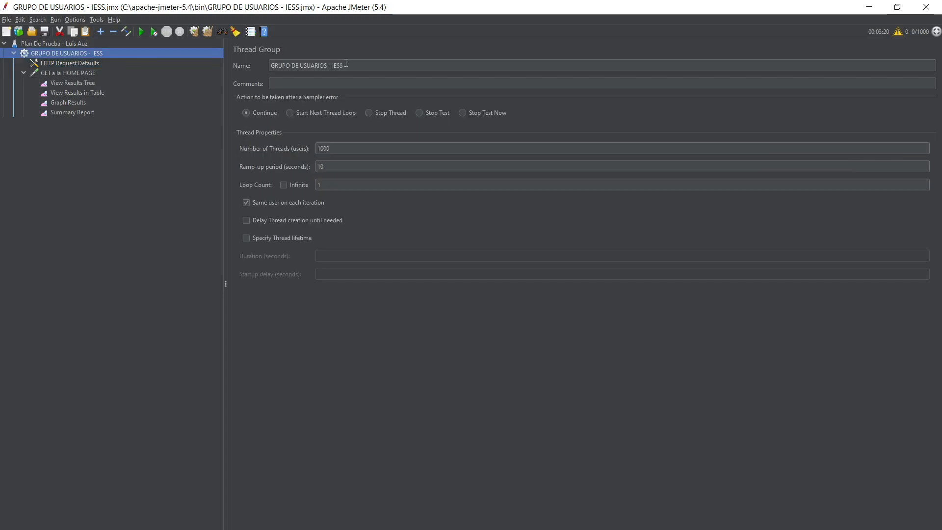
pyautogui.moveTo(346, 63); pyautogui.dragTo(330, 65)
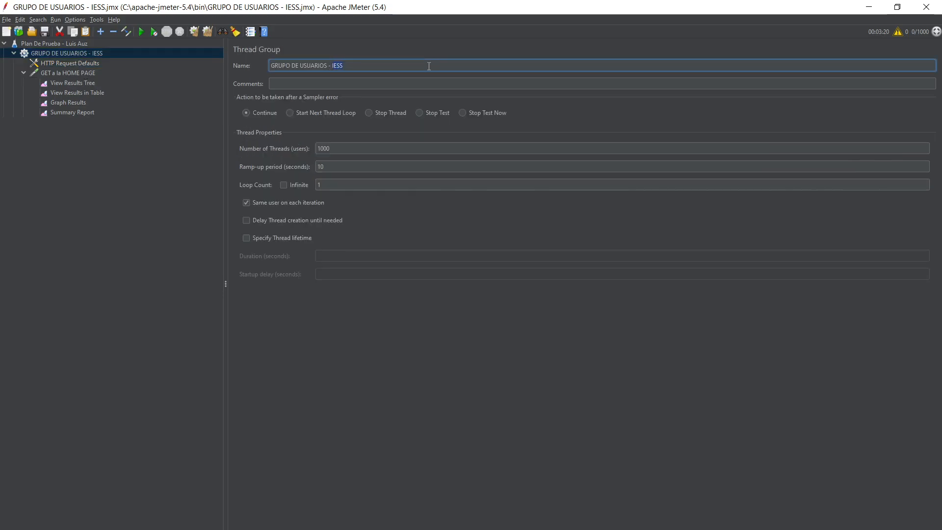
pyautogui.write('SR')
pyautogui.click(128, 147)
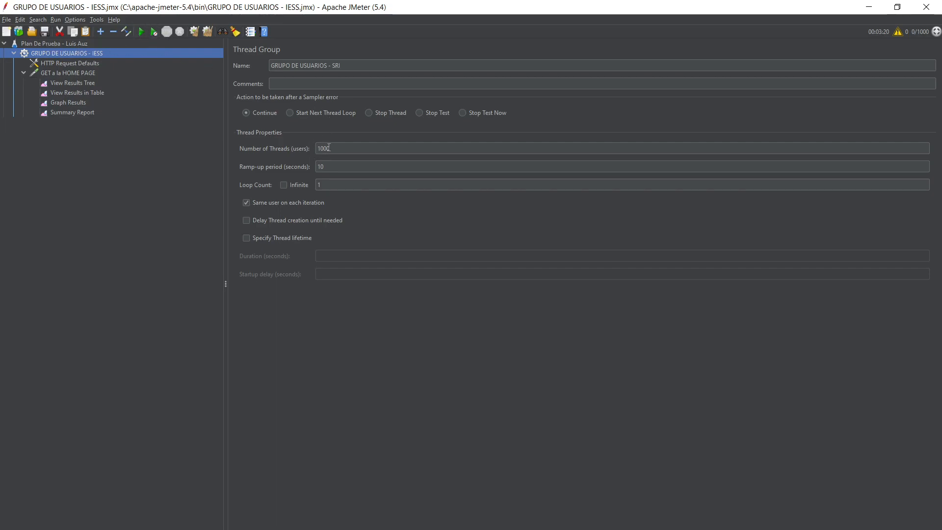
pyautogui.click(140, 31)
pyautogui.click(66, 103)
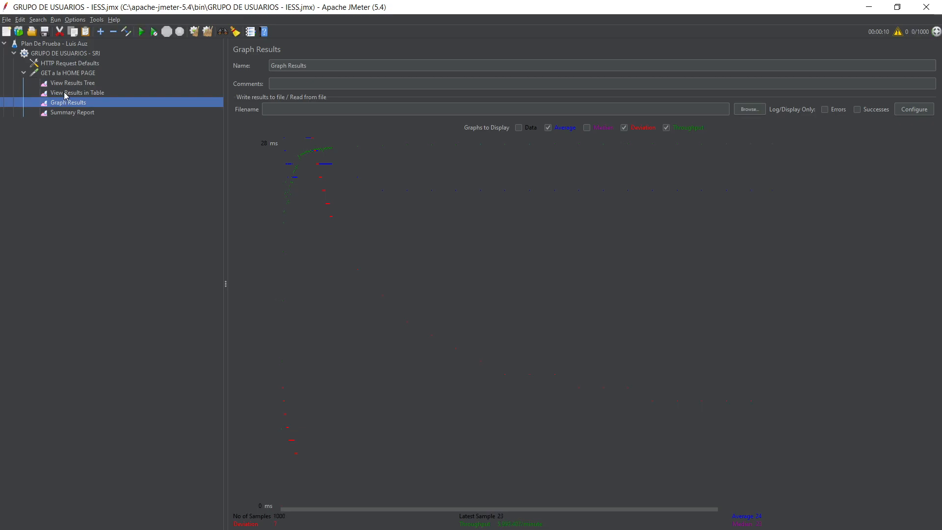
pyautogui.click(65, 93)
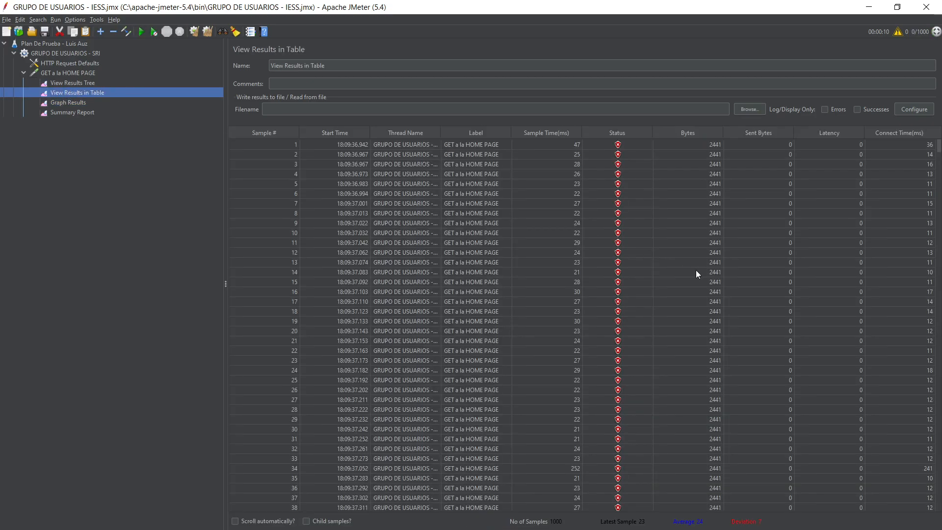
pyautogui.scroll(-20, 712, 282)
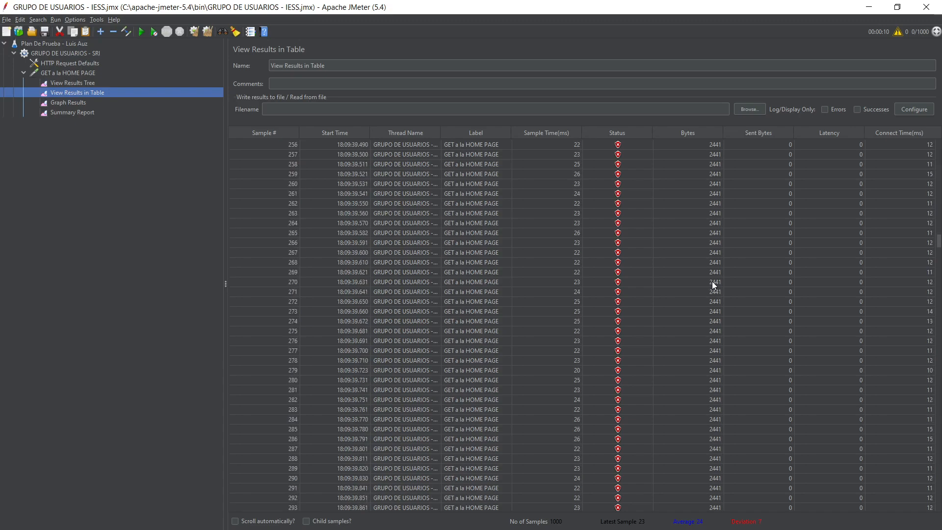
pyautogui.scroll(-20, 711, 281)
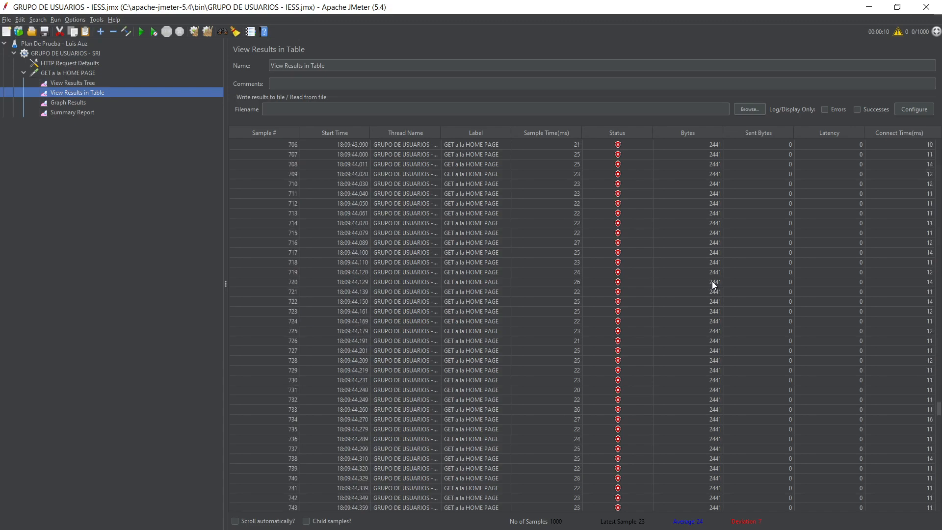
pyautogui.scroll(-20, 711, 281)
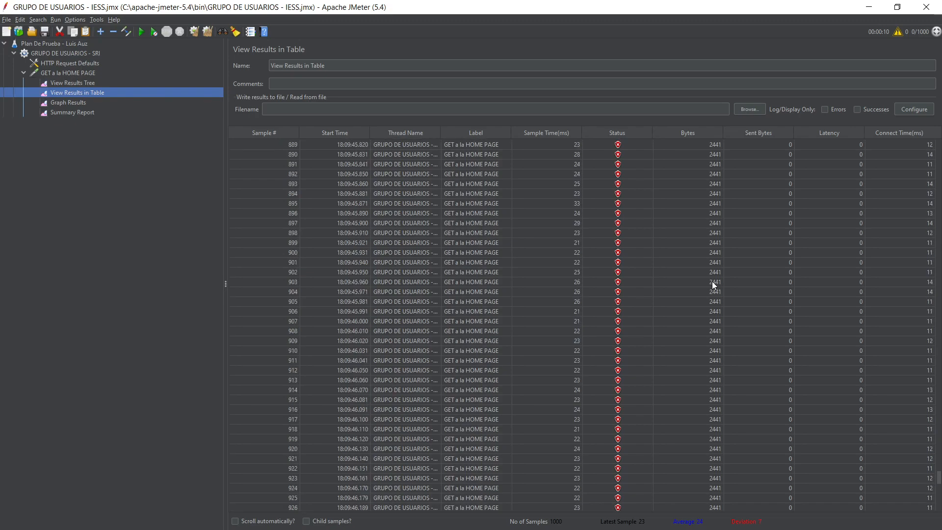
pyautogui.scroll(20, 711, 281)
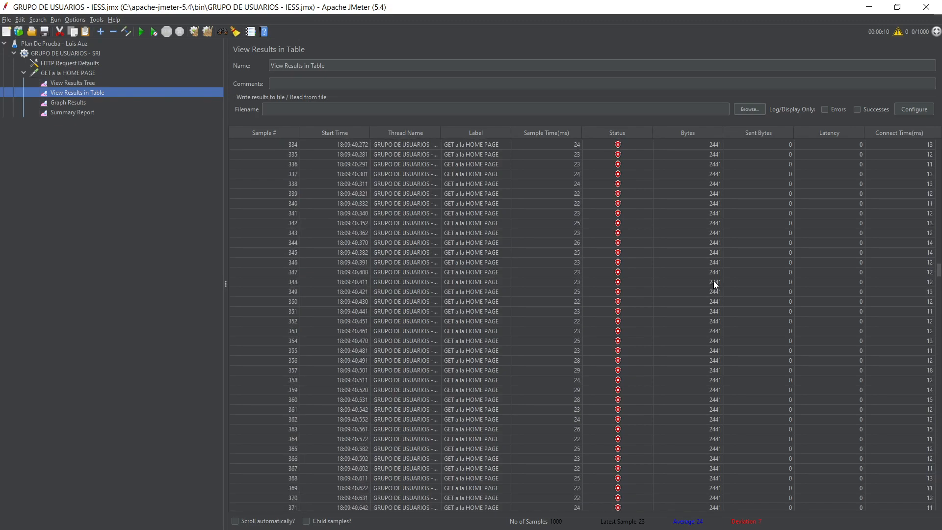
pyautogui.scroll(20, 713, 281)
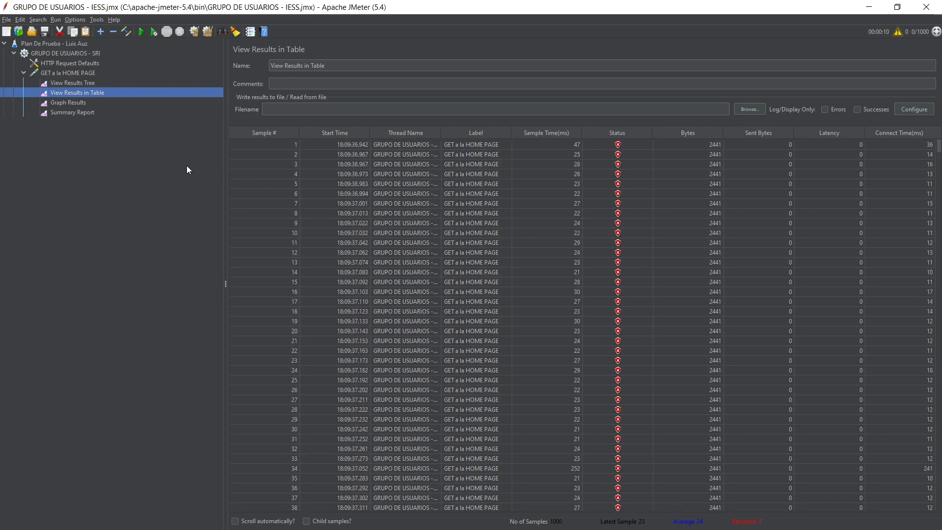
pyautogui.click(65, 85)
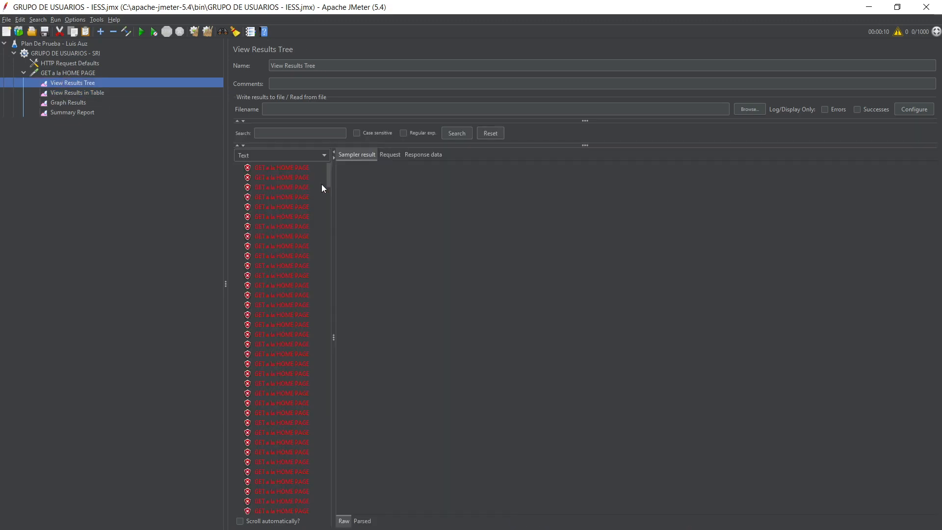
pyautogui.click(280, 174)
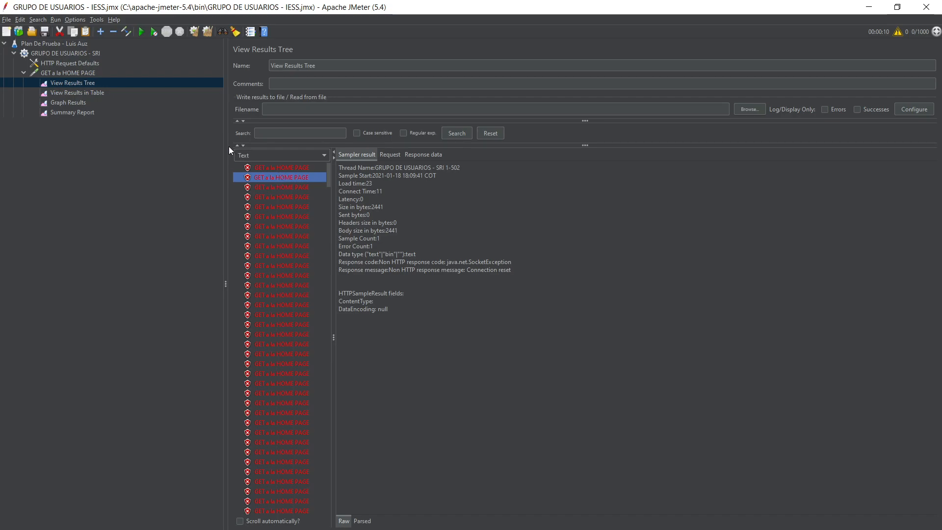
pyautogui.click(84, 96)
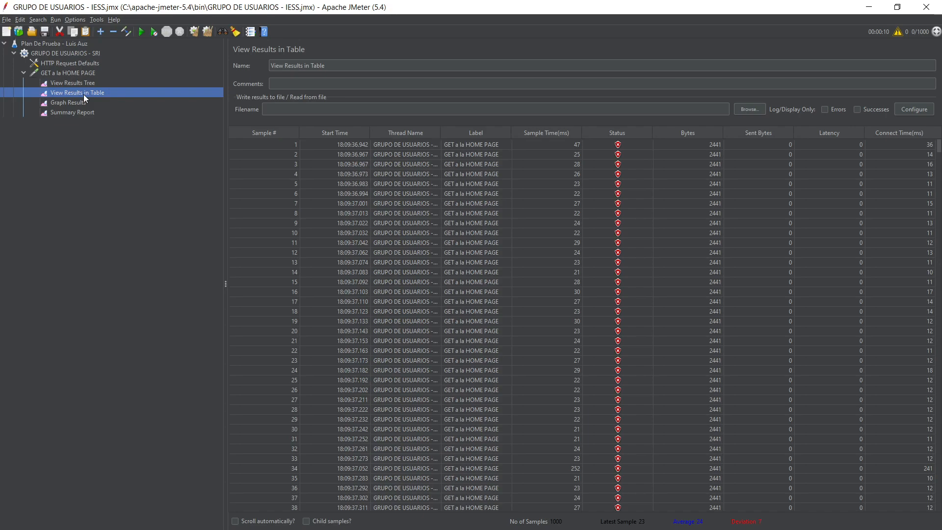
# Set the SRI thread group's Number of Threads to 500.
pyautogui.click(83, 54)
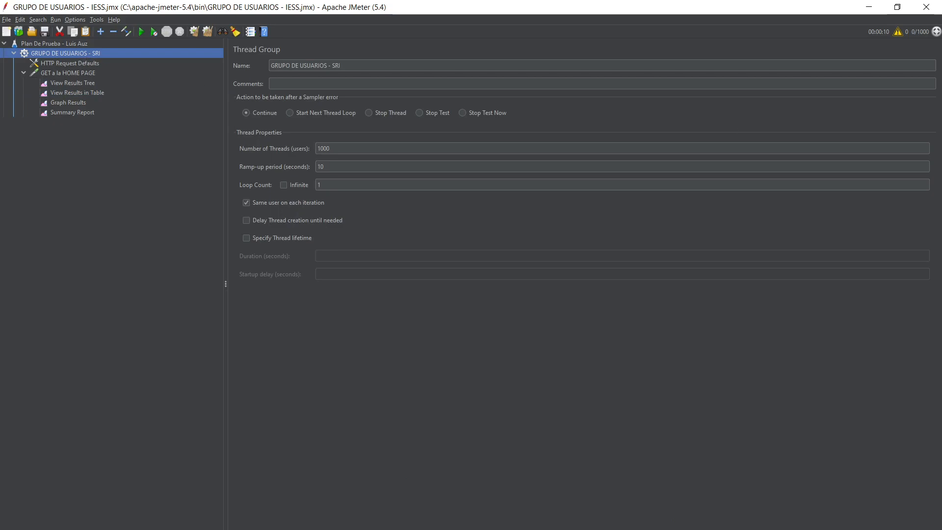
pyautogui.hotkey('alt', 'Tab')
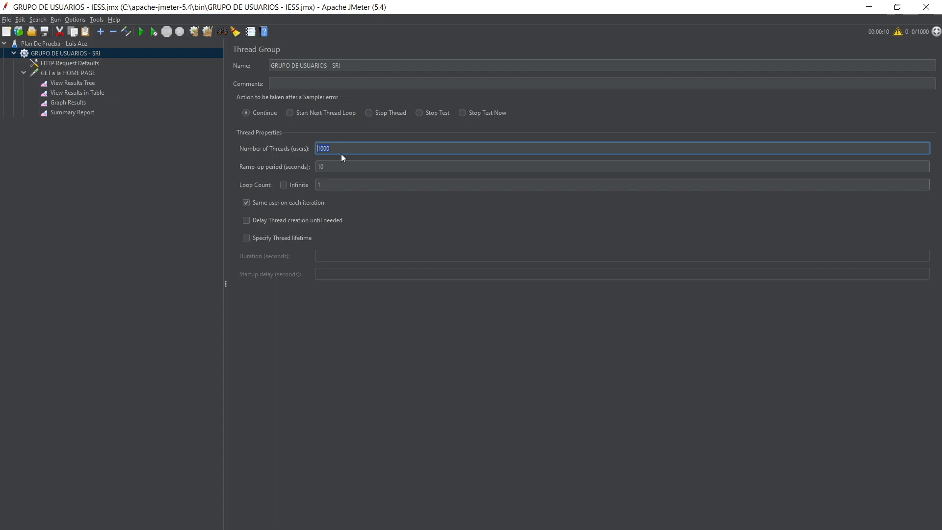
pyautogui.press('Tab')
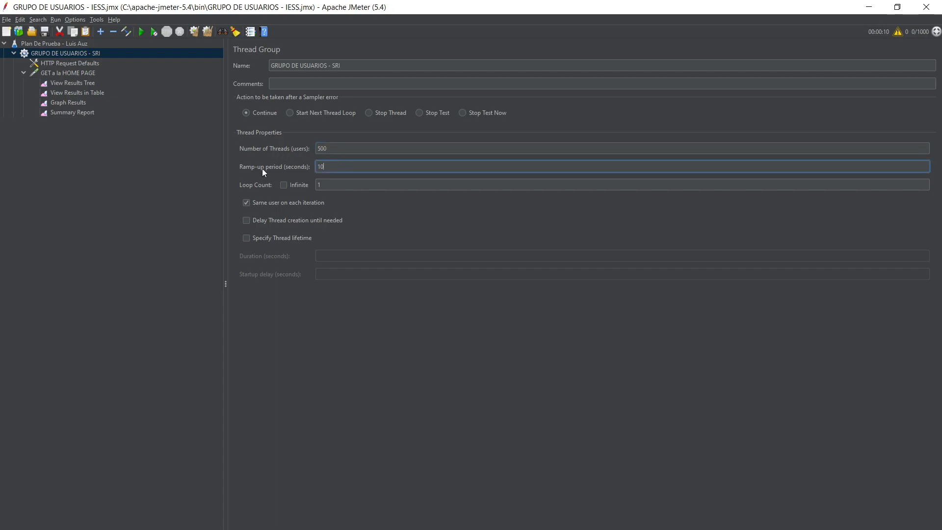
# Start the 500-user test and watch it in the graph, results table and results tree.
pyautogui.click(141, 32)
pyautogui.click(72, 104)
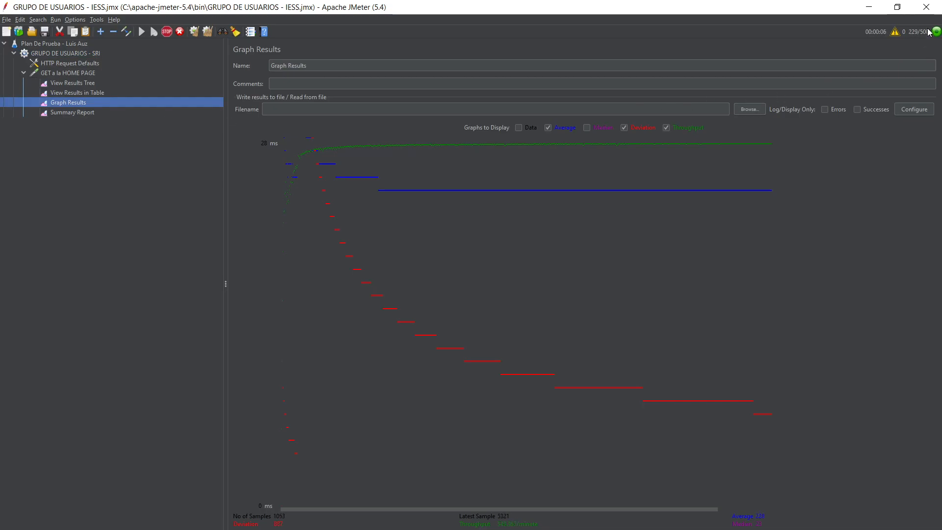
pyautogui.click(70, 95)
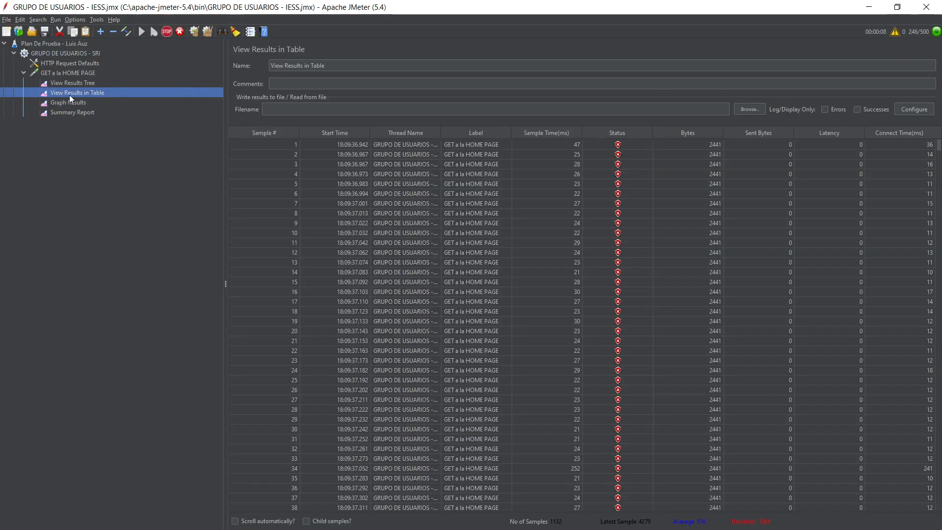
pyautogui.click(85, 84)
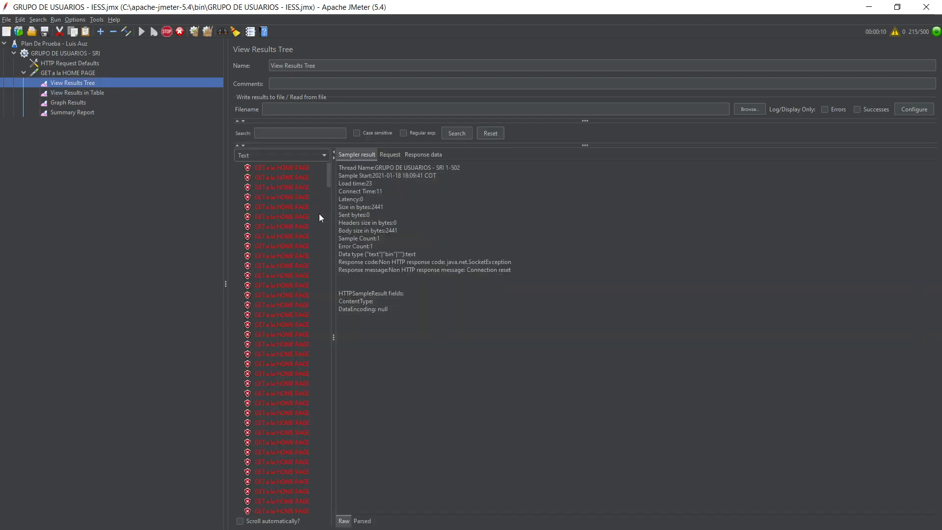
pyautogui.moveTo(328, 180); pyautogui.dragTo(340, 502)
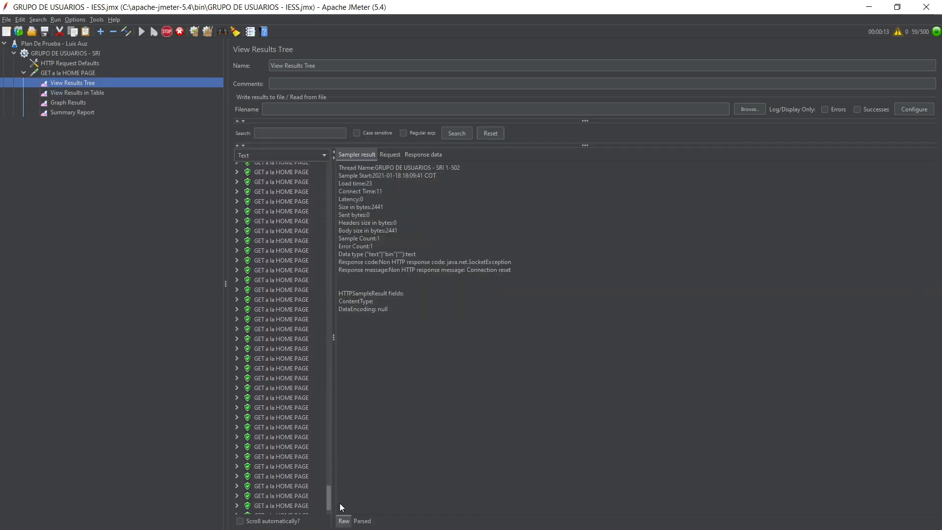
# Stop the test, clear all previous results and restart the 500-user run.
pyautogui.click(166, 32)
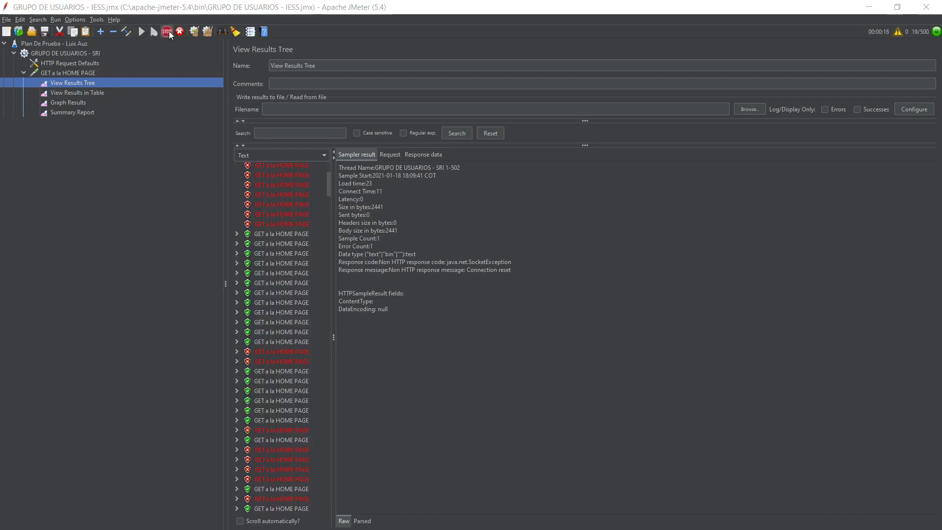
pyautogui.click(211, 31)
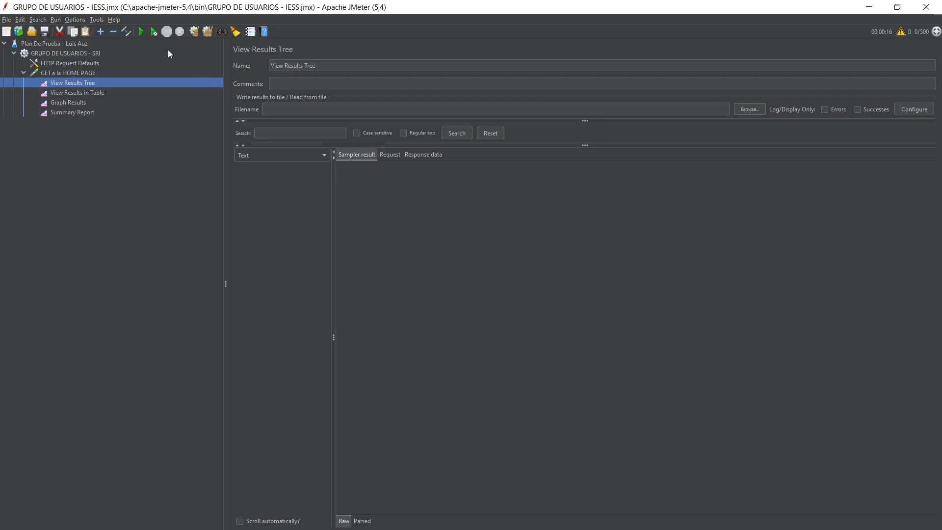
pyautogui.click(143, 32)
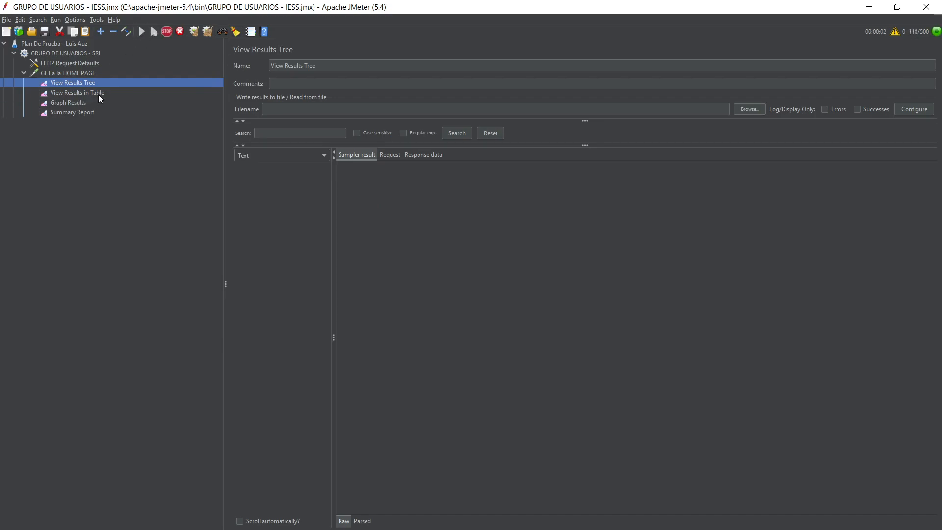
# Follow the new run in Graph Results, a widened results tree, then the results table.
pyautogui.click(61, 102)
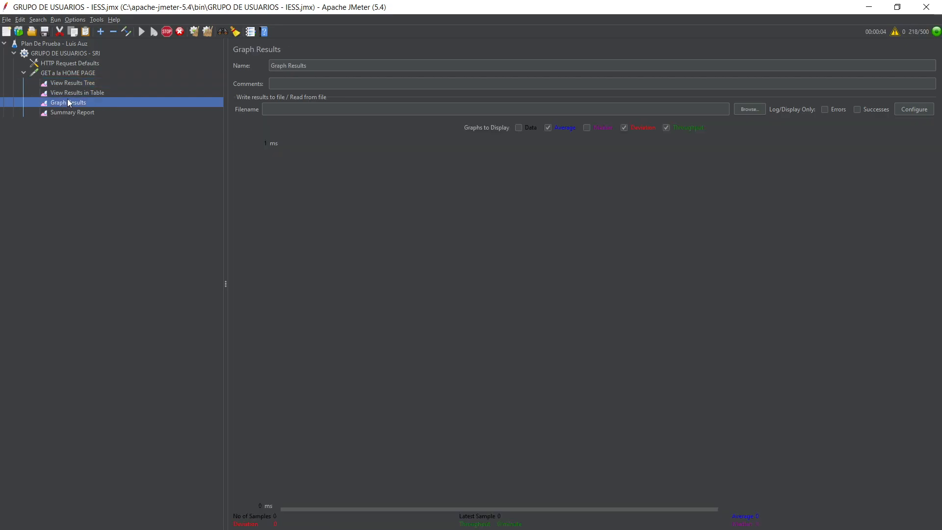
pyautogui.click(74, 83)
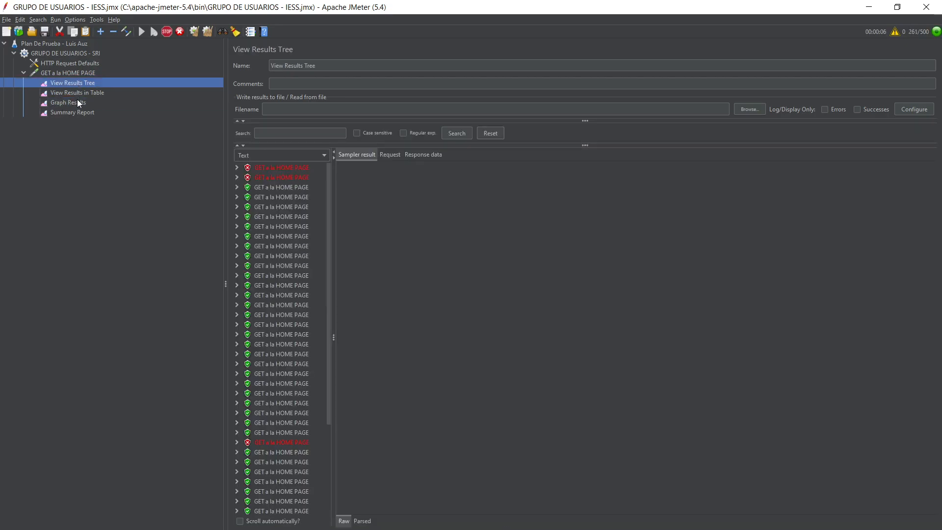
pyautogui.moveTo(333, 196); pyautogui.dragTo(495, 196)
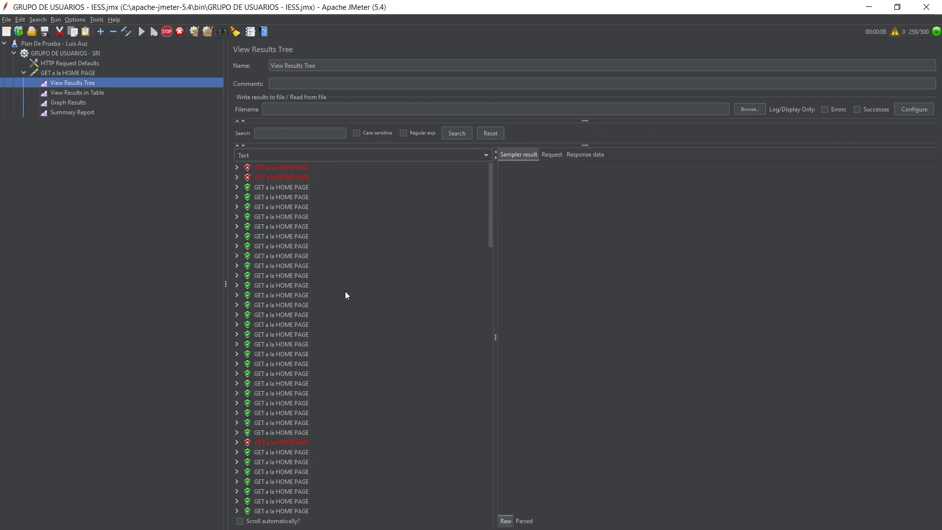
pyautogui.click(87, 94)
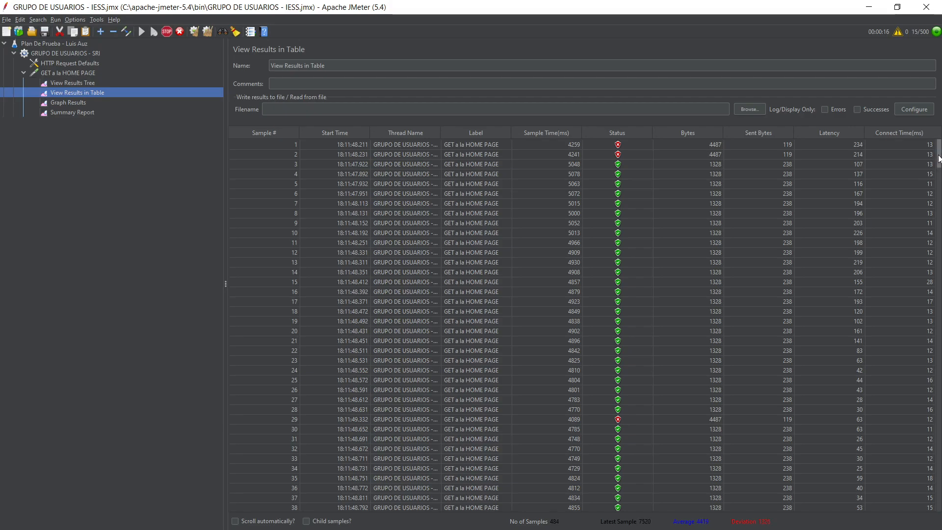
pyautogui.moveTo(939, 159); pyautogui.dragTo(917, 142)
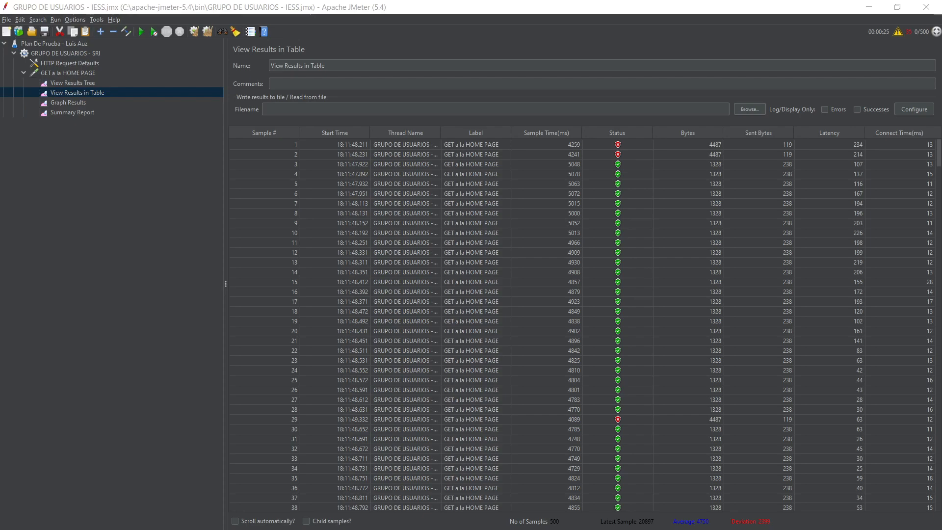
# Review the summary report (4750 ms average, 5.00% errors, 19.9/sec), then show Graph Results.
pyautogui.click(66, 112)
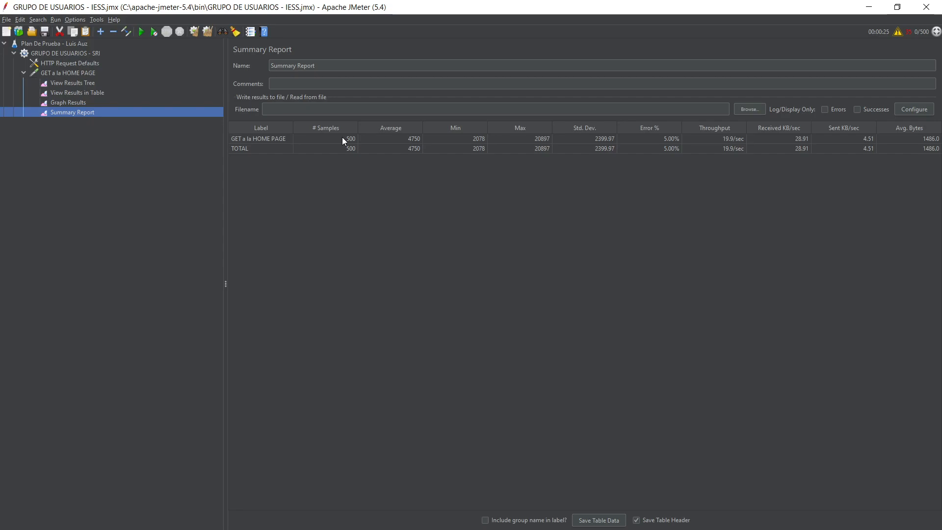
pyautogui.click(667, 139)
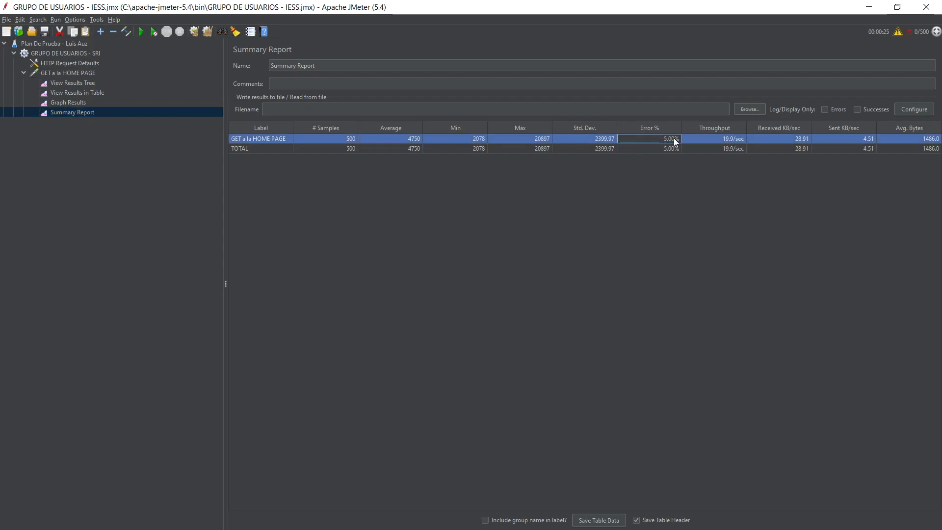
pyautogui.click(674, 138)
pyautogui.click(675, 137)
pyautogui.click(675, 136)
pyautogui.click(65, 102)
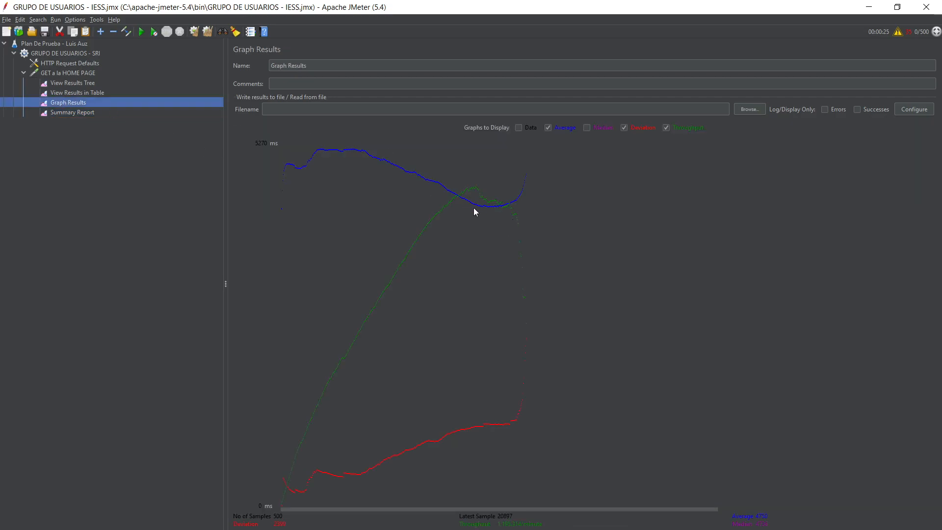